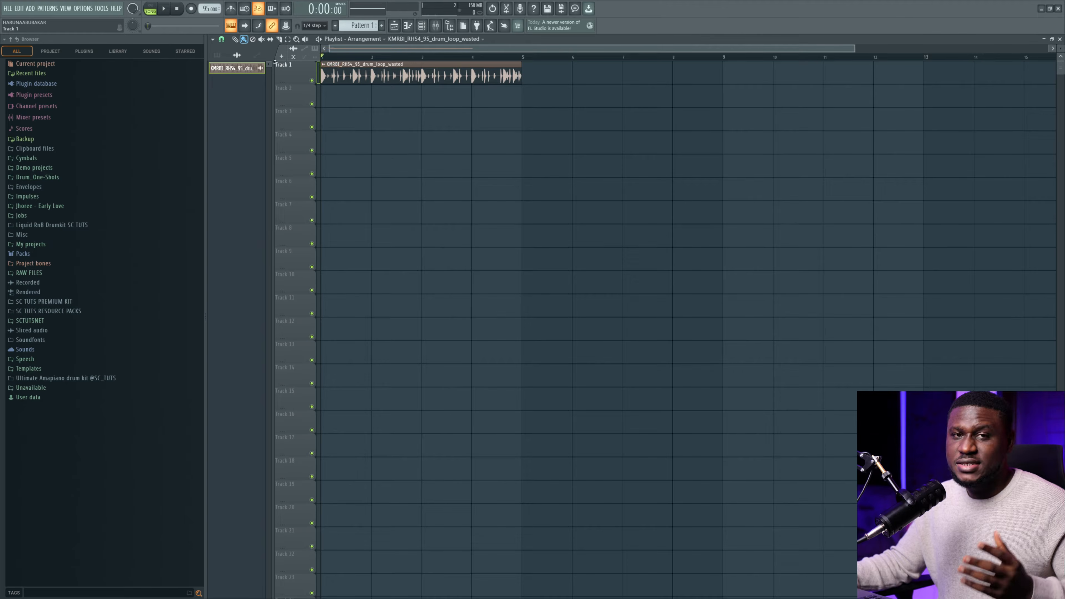
Add a Lounge Lizard EP-4 electric piano channel to the Channel rack, showing all channels.
key("space")
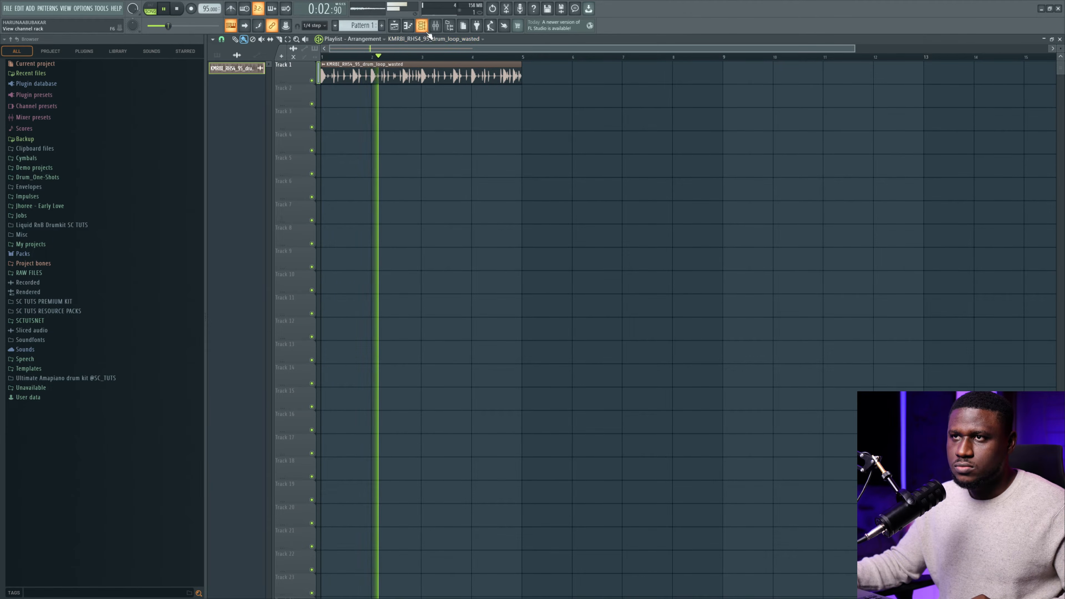
key("space")
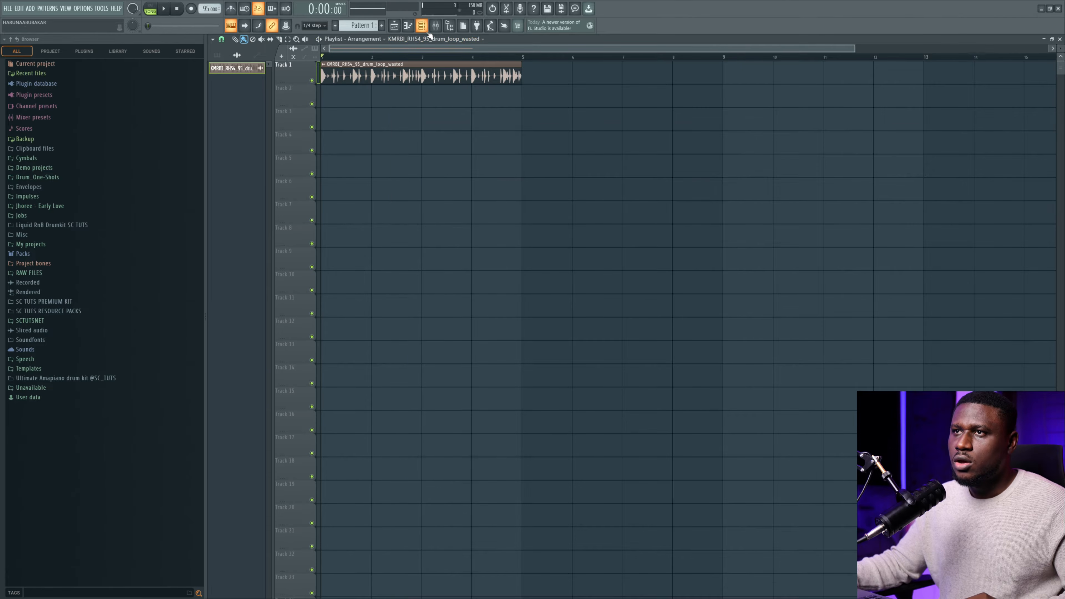
key("F6")
left_click(480, 130)
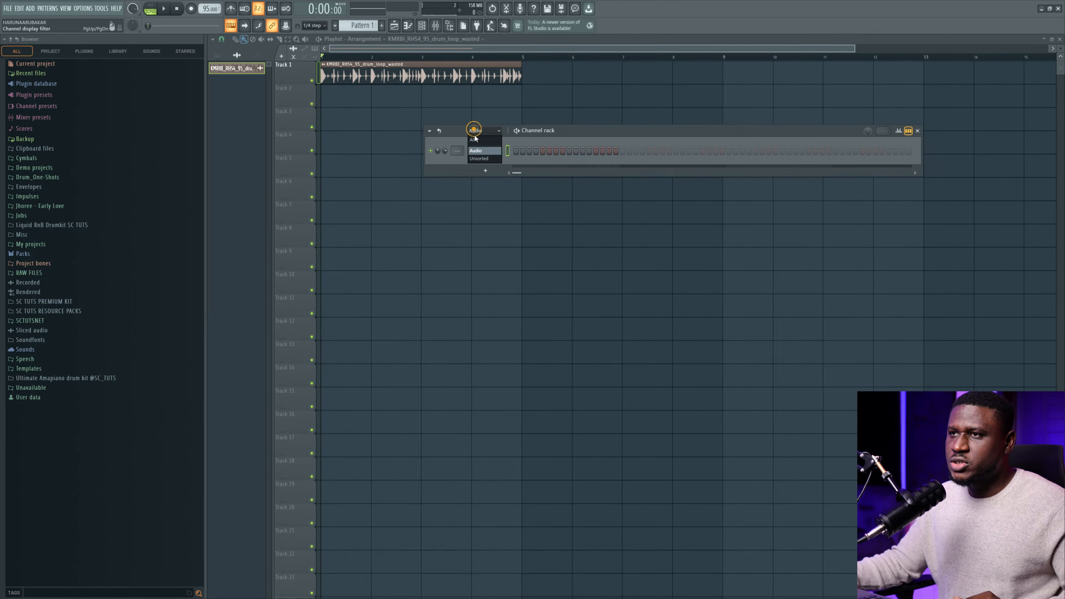
left_click(474, 141)
left_click(489, 184)
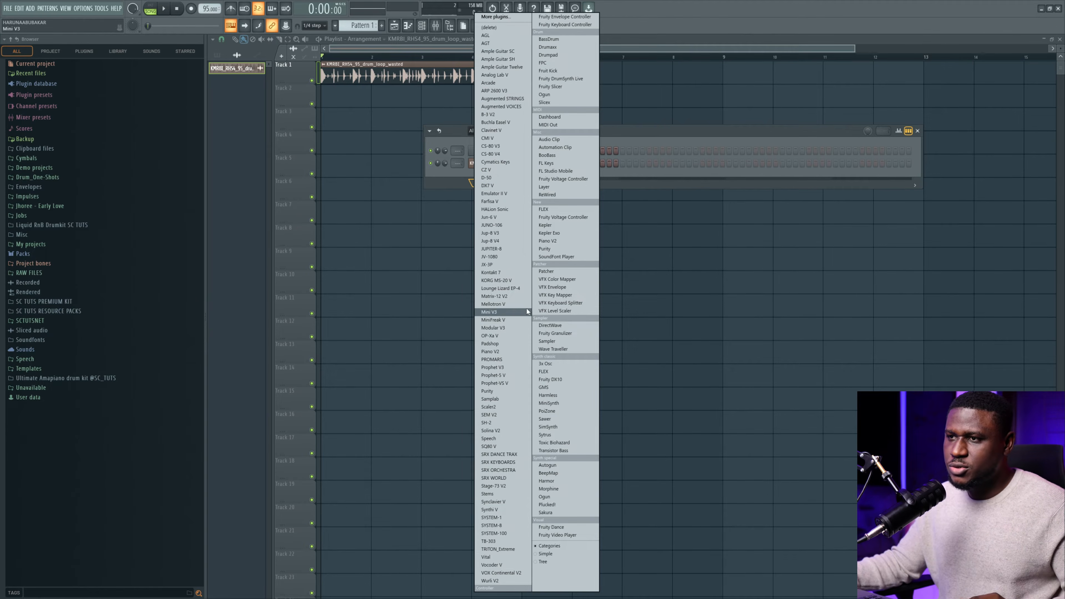
left_click(500, 289)
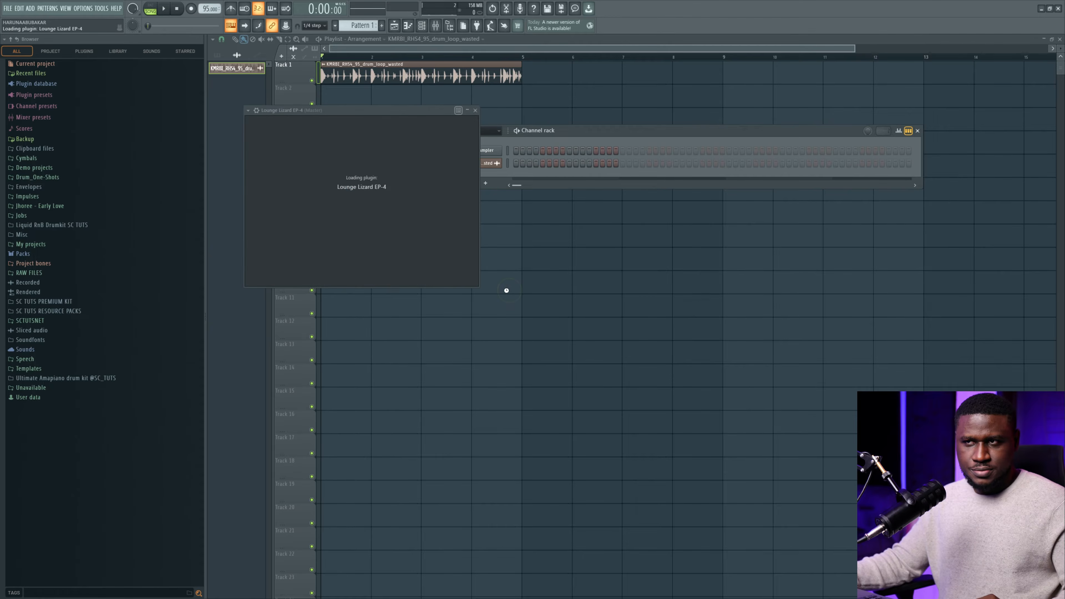
left_click(570, 147)
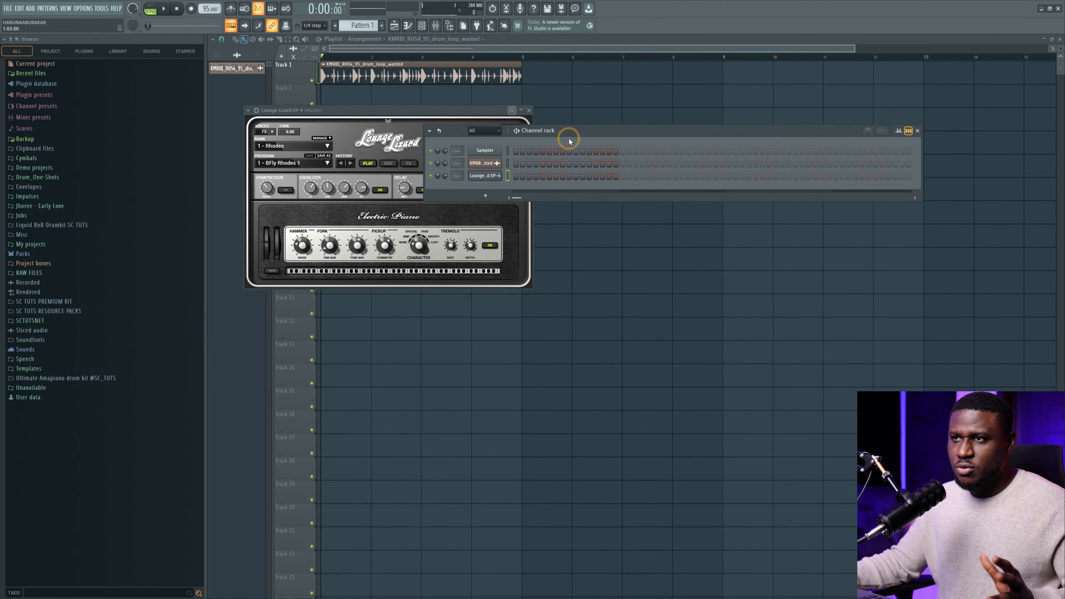
Place Pattern 1 on Track 2 at bar 1 and open the Lounge Lizard channel's piano roll.
right_click(488, 179)
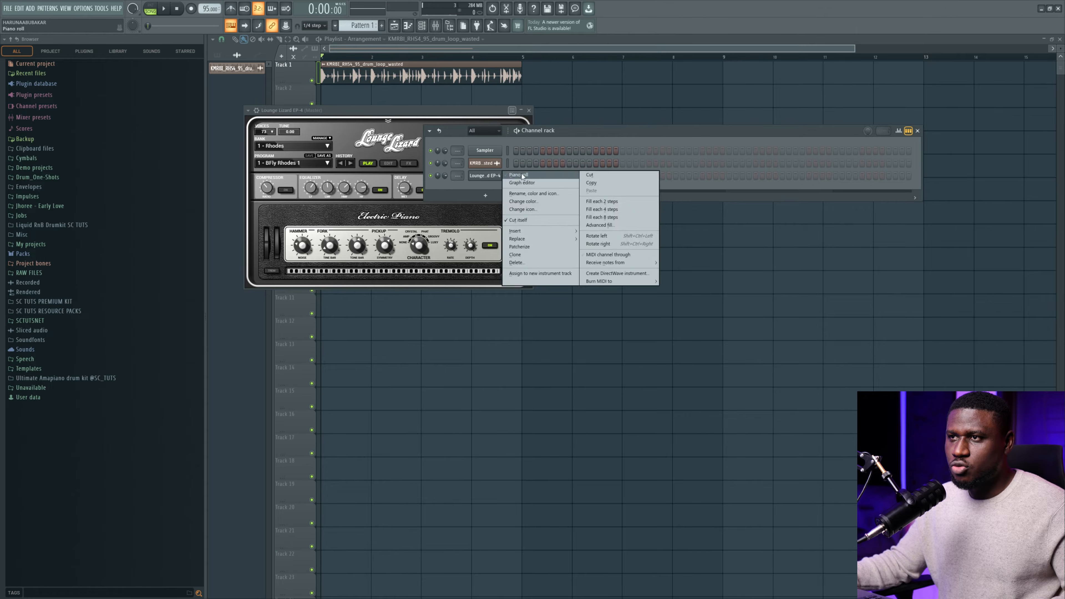
left_click(224, 51)
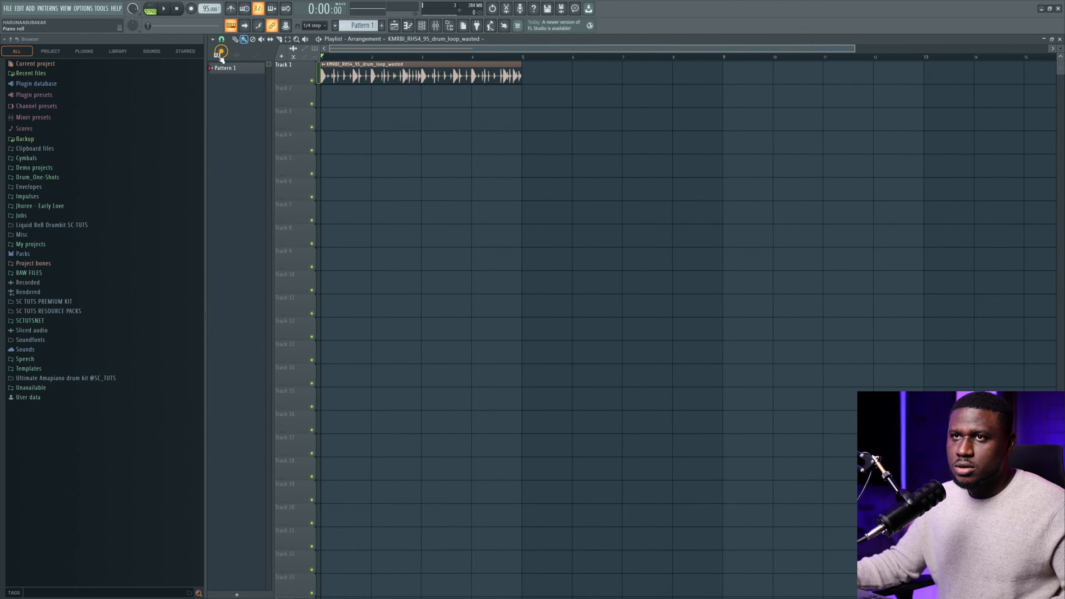
left_click(217, 55)
left_click(343, 101)
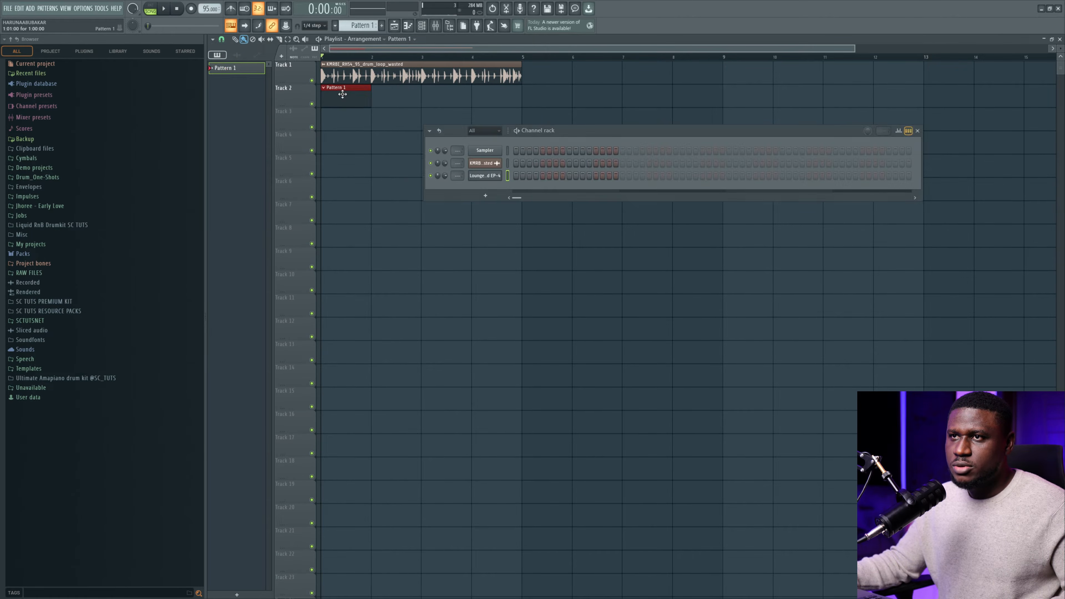
right_click(485, 176)
left_click(512, 175)
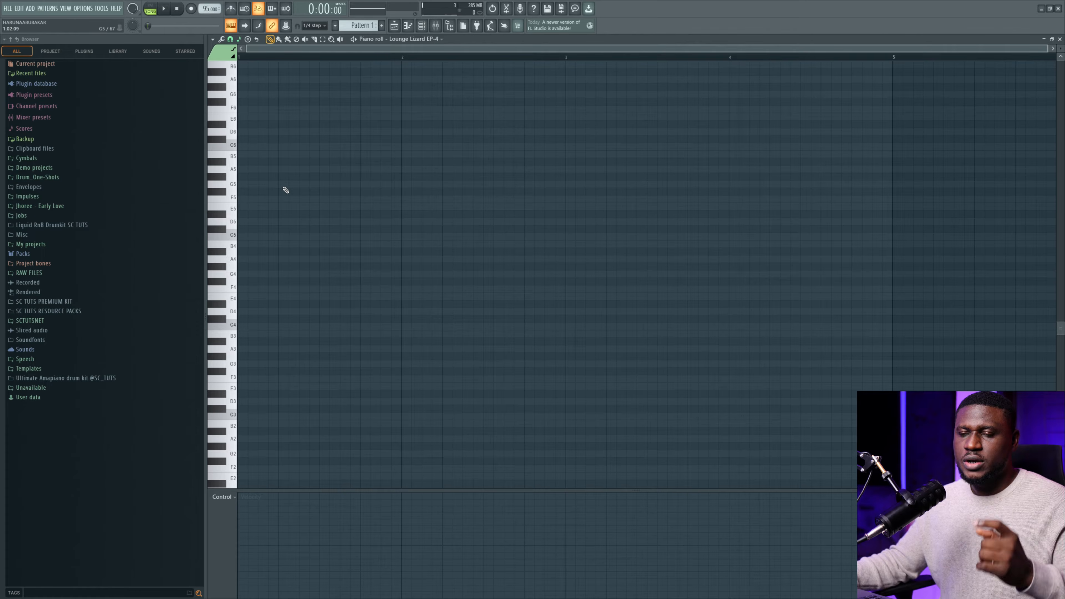
Enlarge the piano roll key rows and place a D4 note at the start of bar 1.
left_click(230, 40)
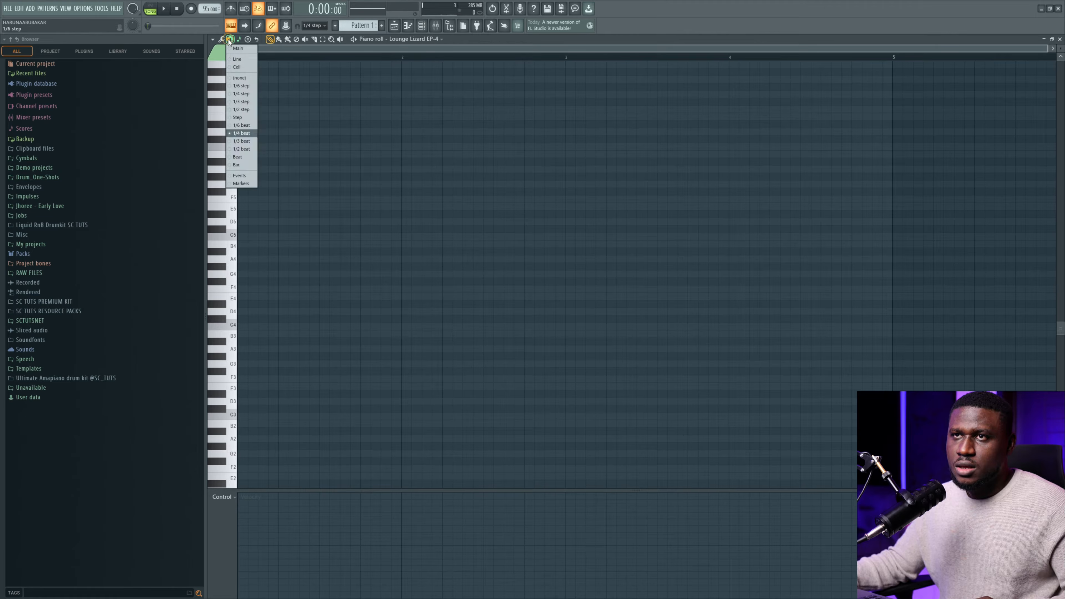
left_click(239, 40)
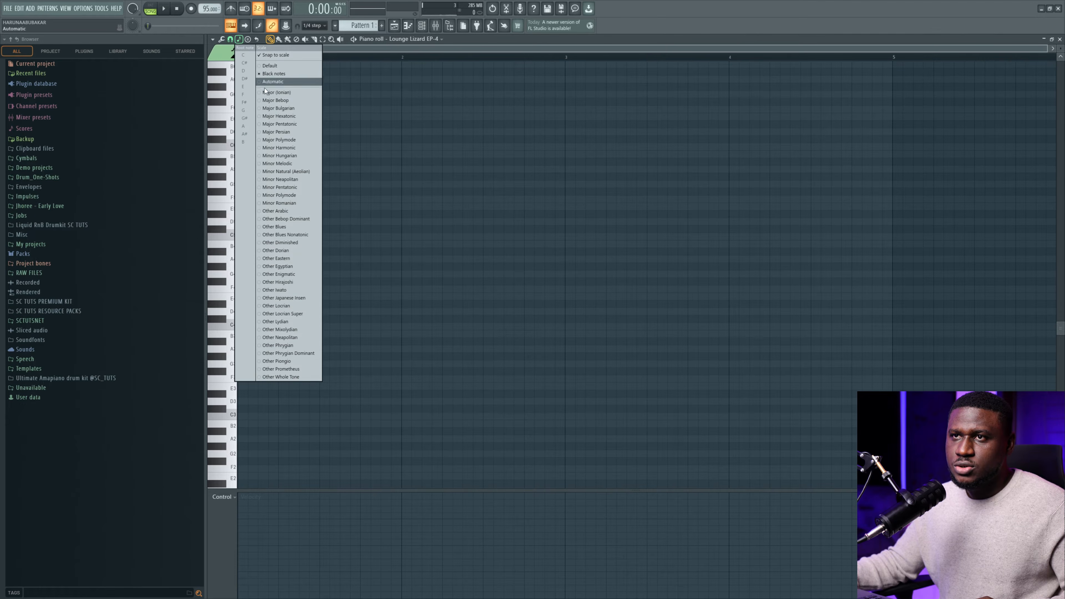
left_click(361, 132)
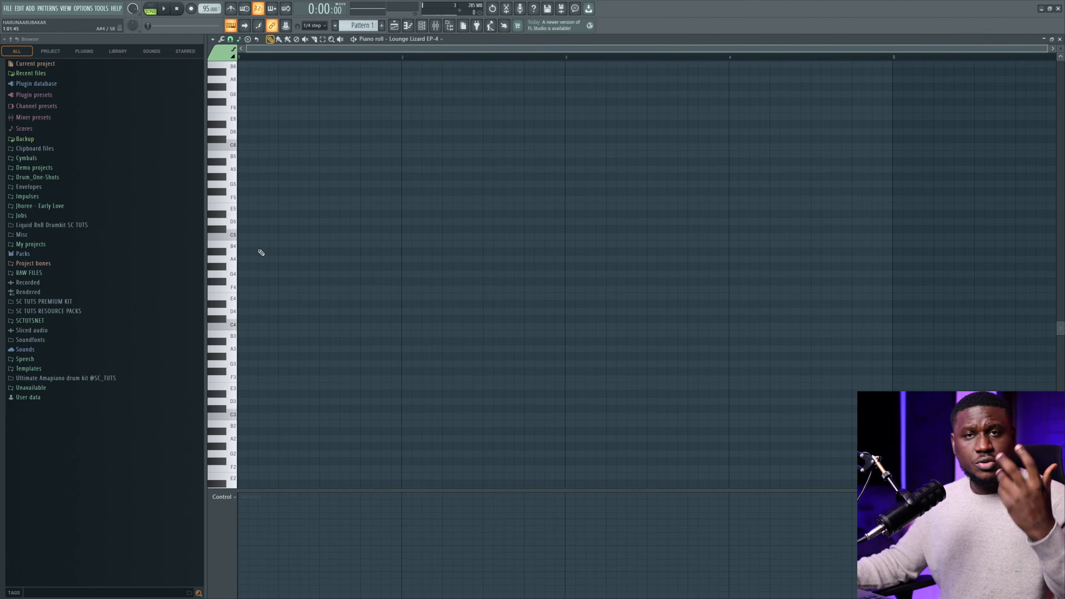
left_click_drag(1061, 49, 1060, 41)
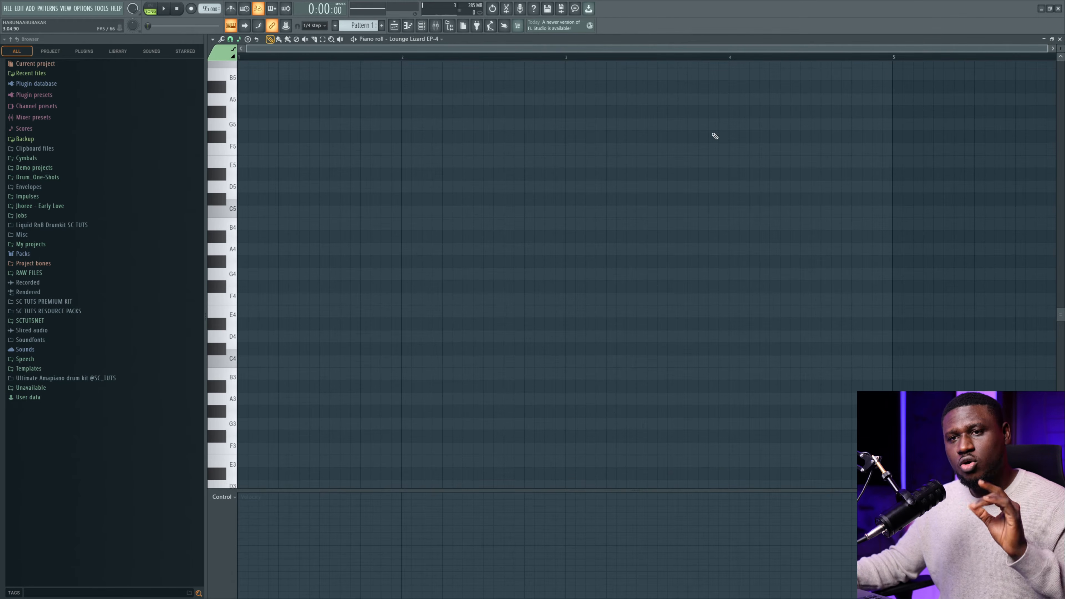
scroll(356, 219, "up", 1)
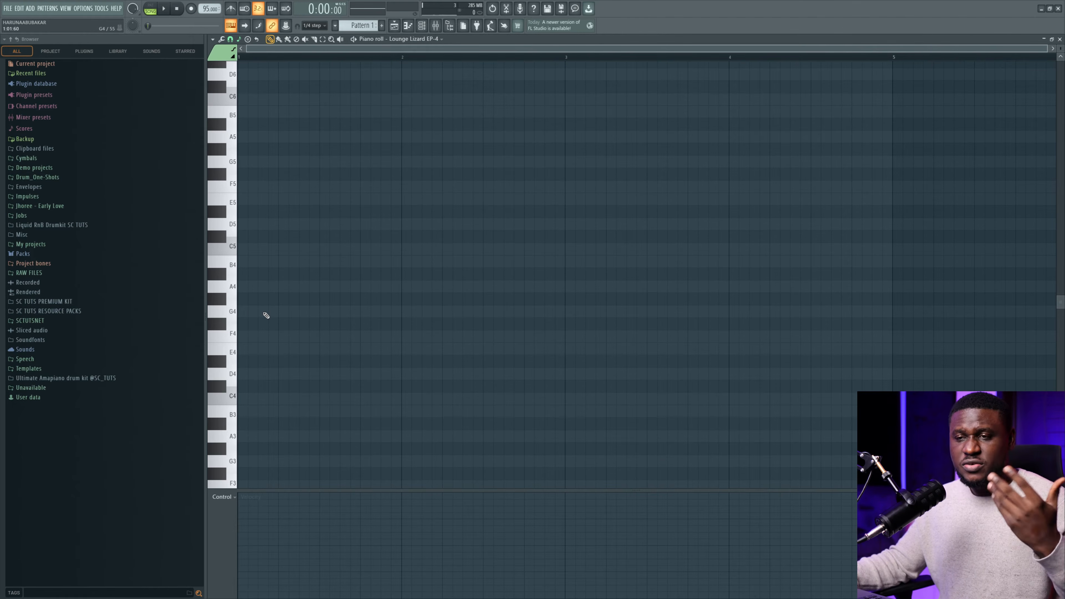
scroll(266, 315, "down", 1)
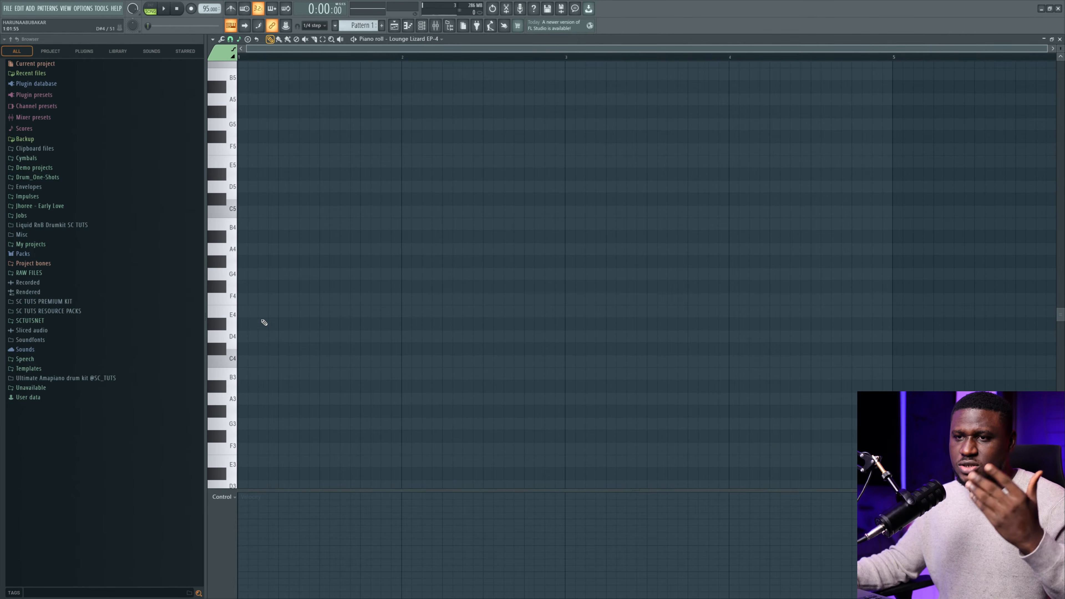
left_click(249, 340)
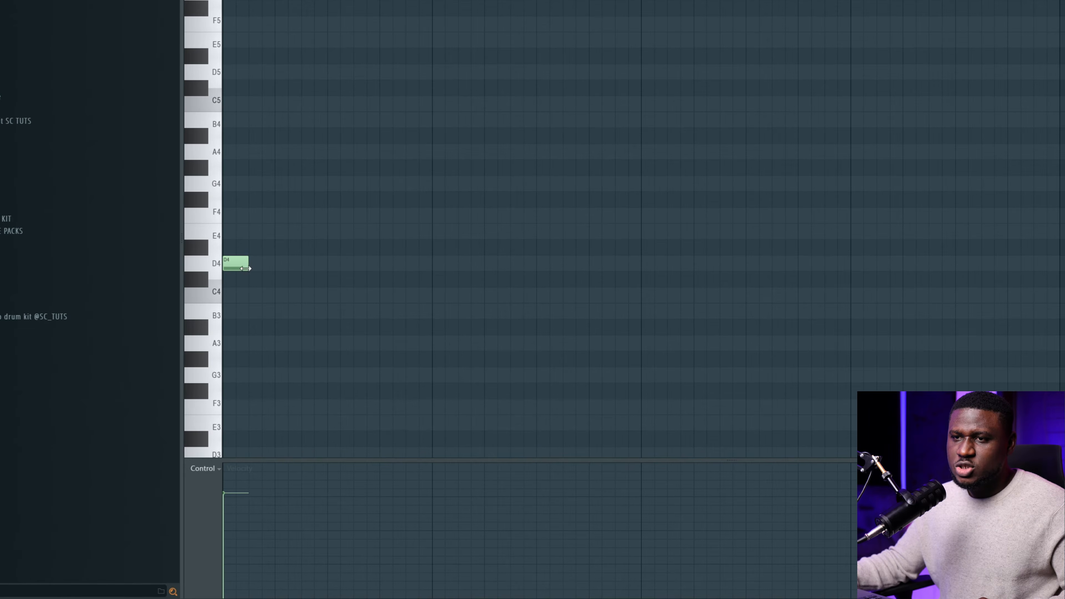
Lengthen the D4 note to fill bar 1 up to the next bar line.
left_click_drag(255, 341, 395, 350)
left_click_drag(424, 280, 433, 281)
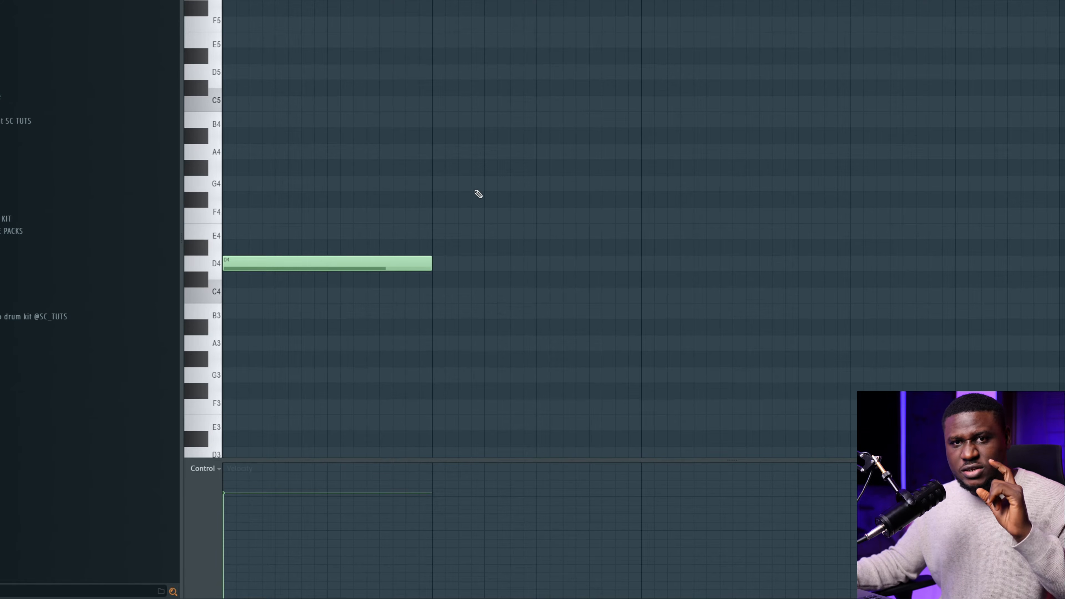
left_click(380, 266)
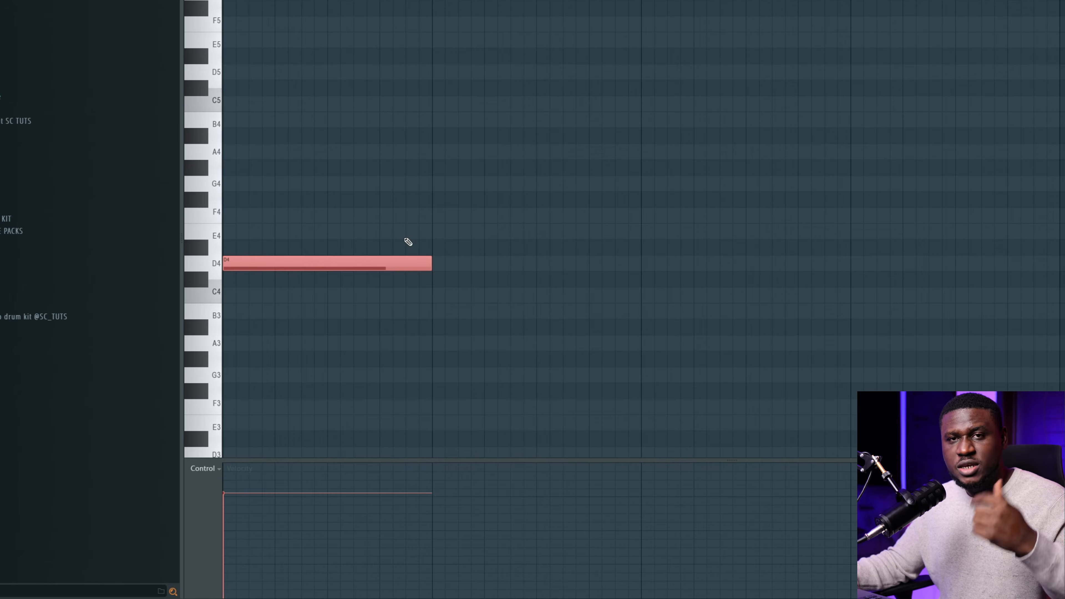
left_click(404, 265)
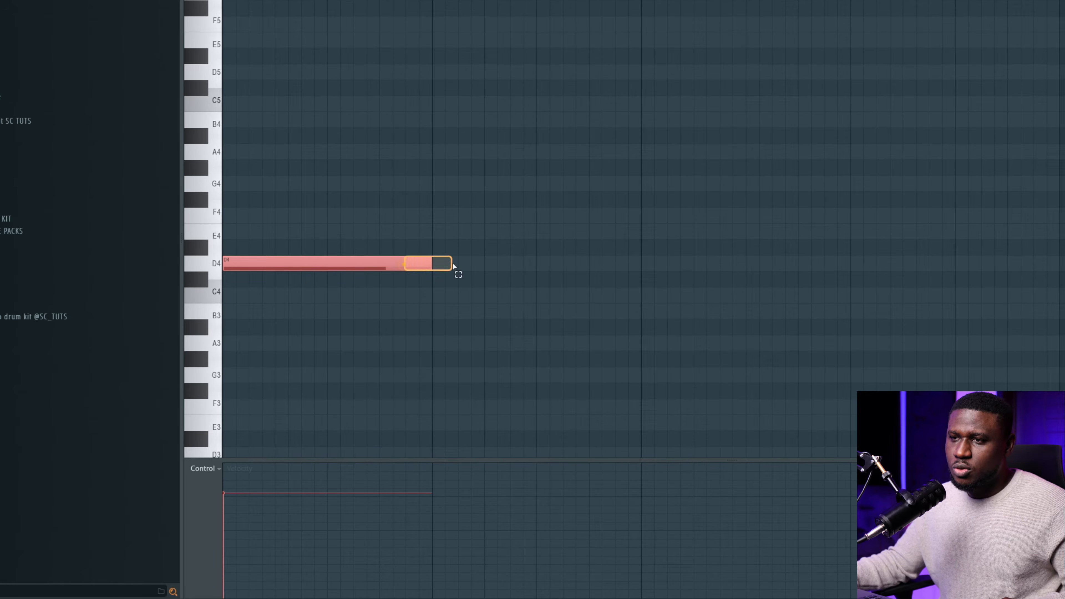
left_click(412, 234, "ctrl")
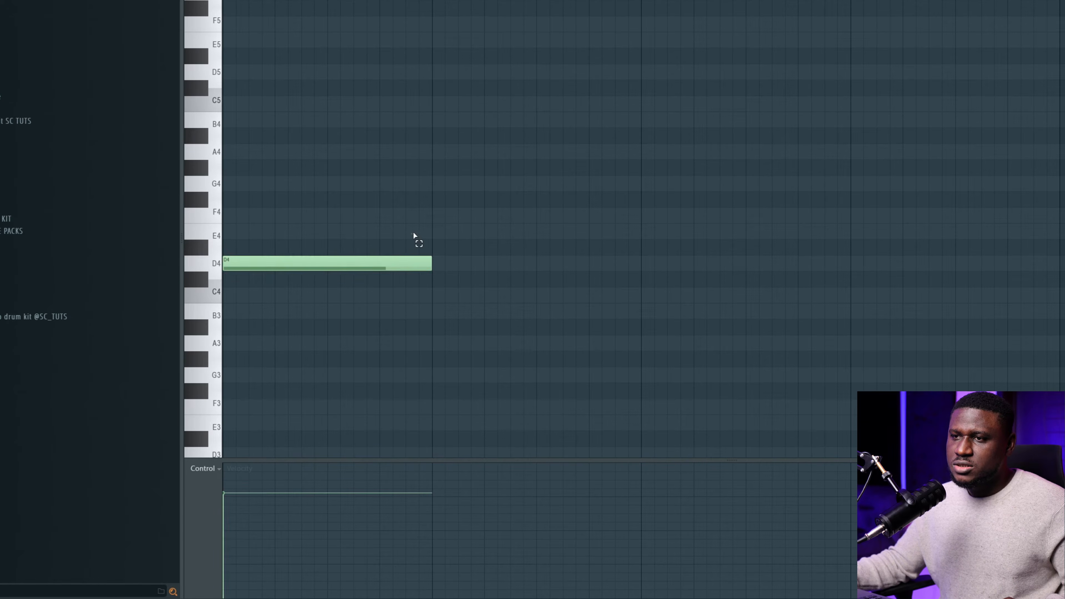
left_click(316, 208, "ctrl")
Add F4, A4 and C5 above D4, preview the chord, and lower its velocity.
left_click(282, 216)
left_click(285, 183, "ctrl")
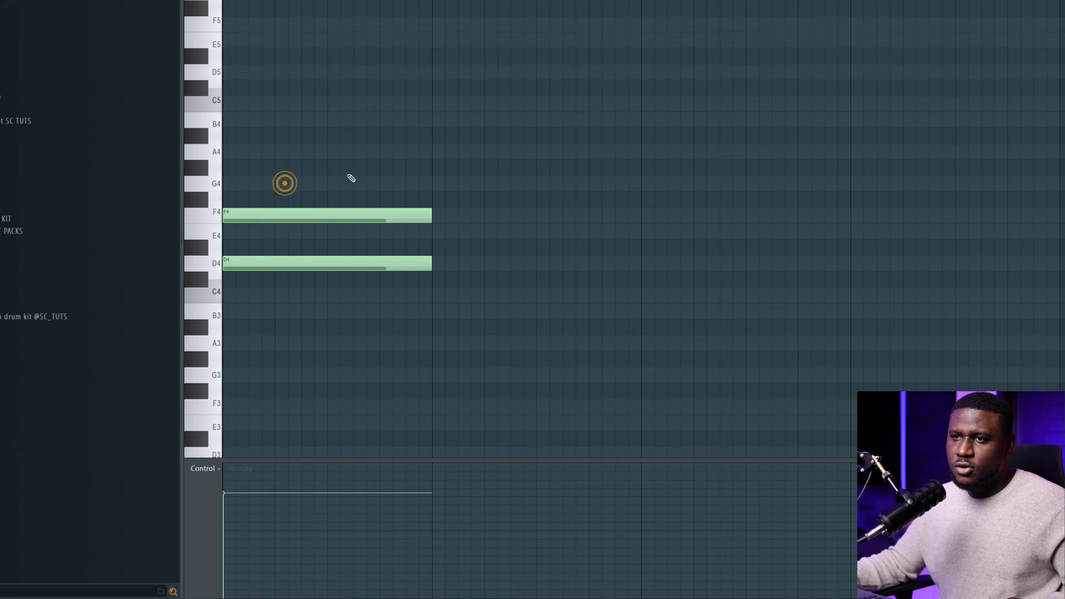
left_click(267, 150)
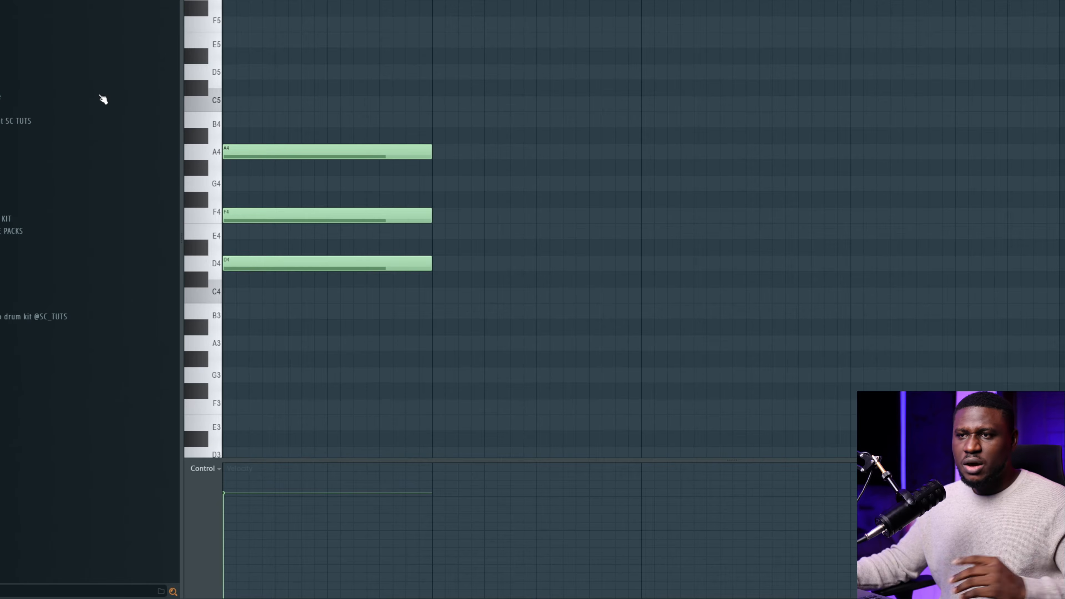
key("space")
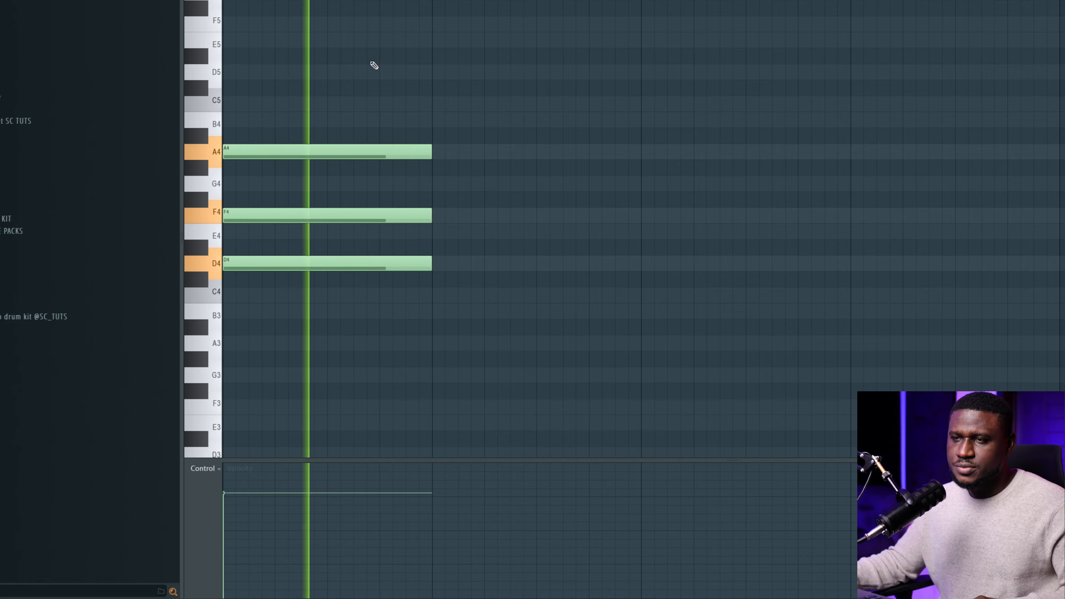
key("space")
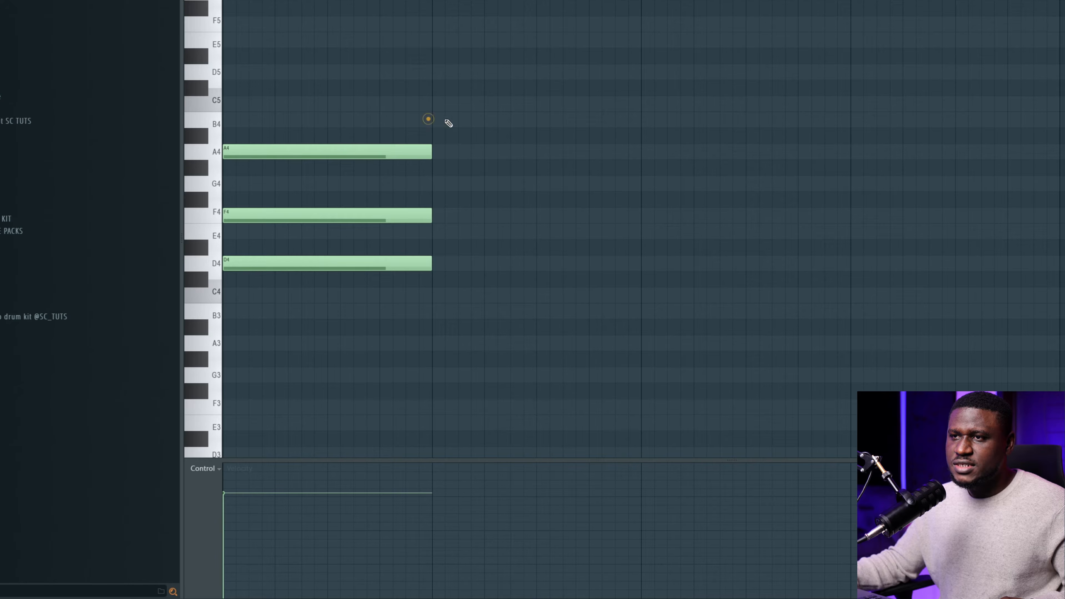
left_click(243, 104)
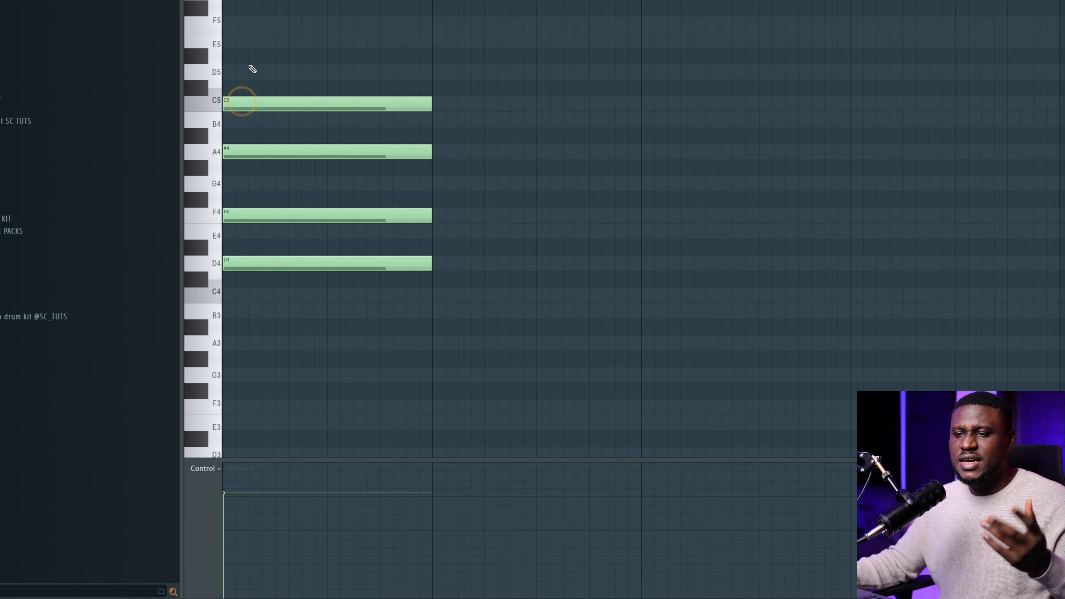
key("space")
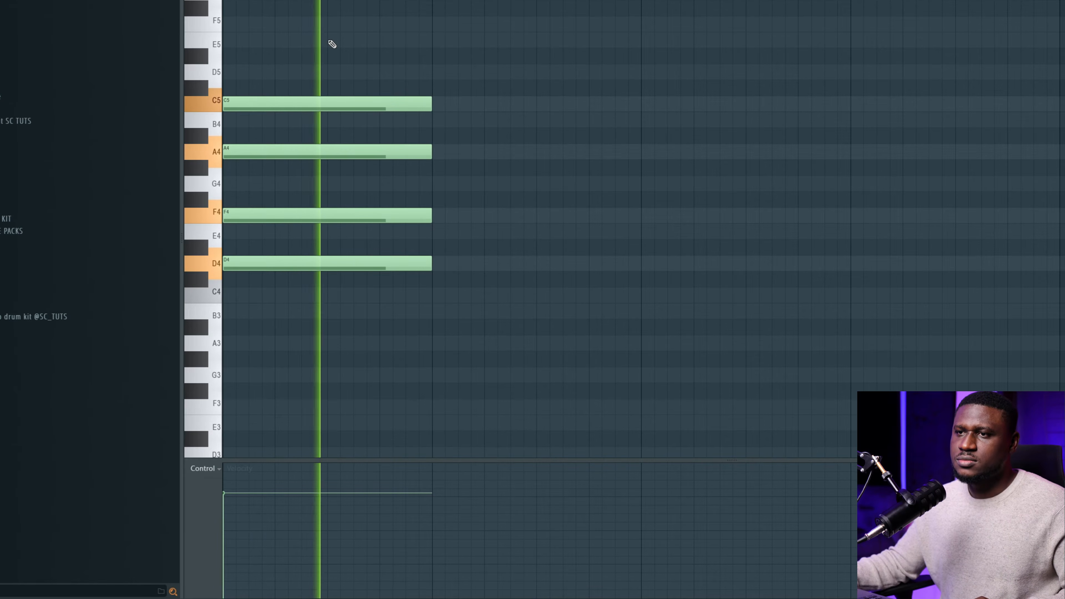
key("space")
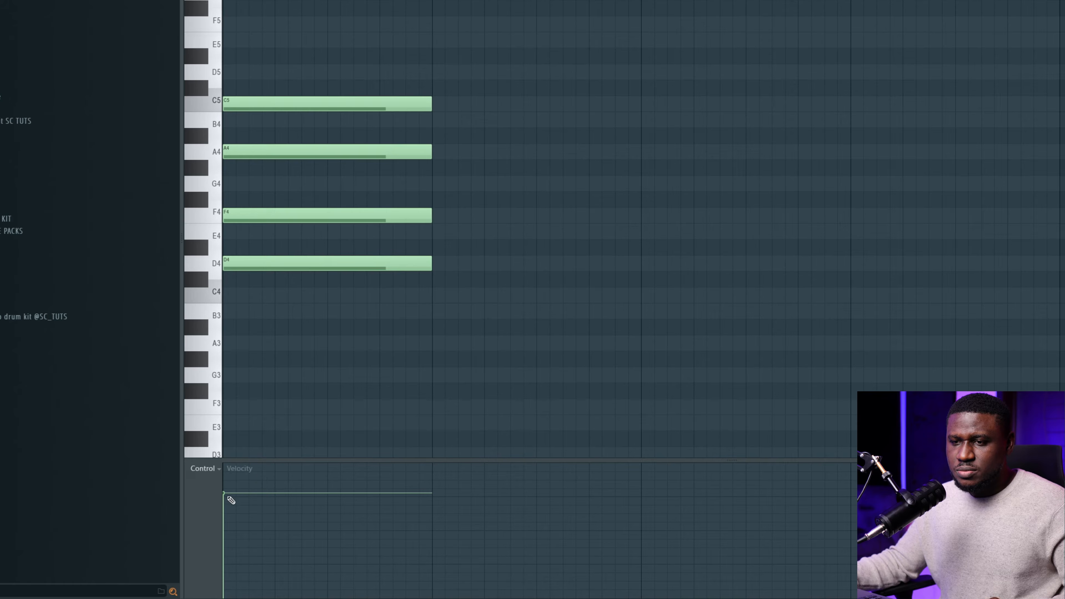
mouse_move(231, 498)
left_mouse_down()
mouse_move(226, 519)
mouse_move(240, 505)
left_mouse_up()
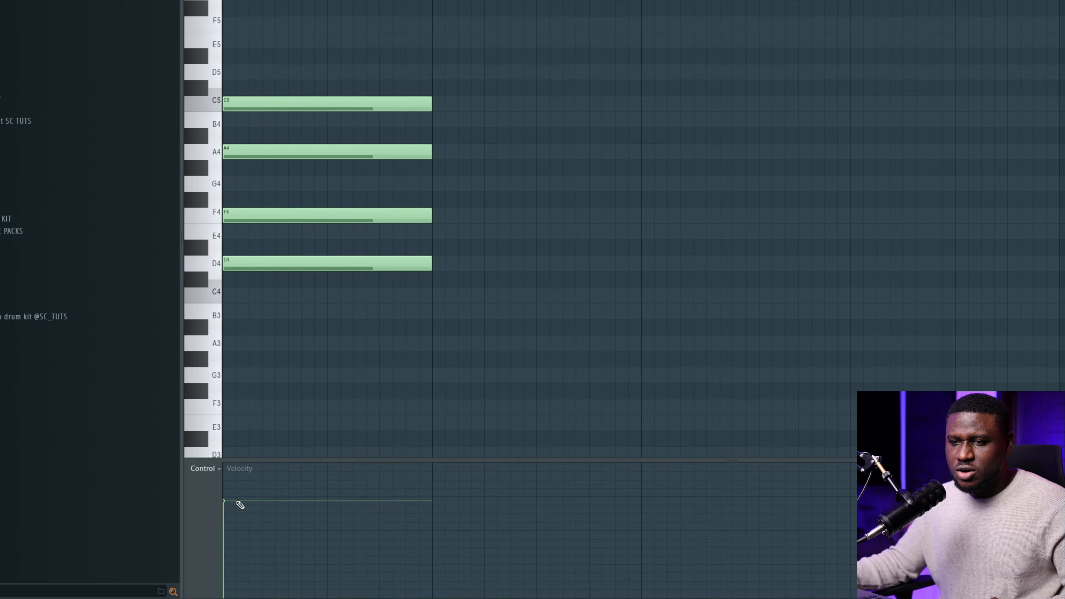
Raise the chord's velocity Multiply slider slightly in Level scaling (Alt+X) and accept it.
key("alt+x")
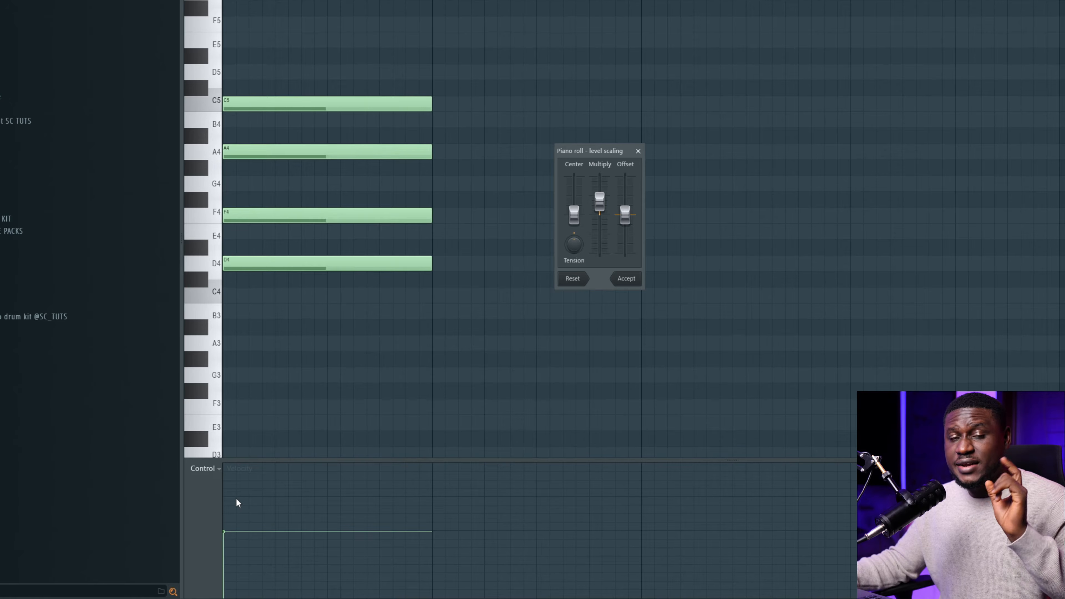
left_click_drag(601, 213, 596, 207)
key("space")
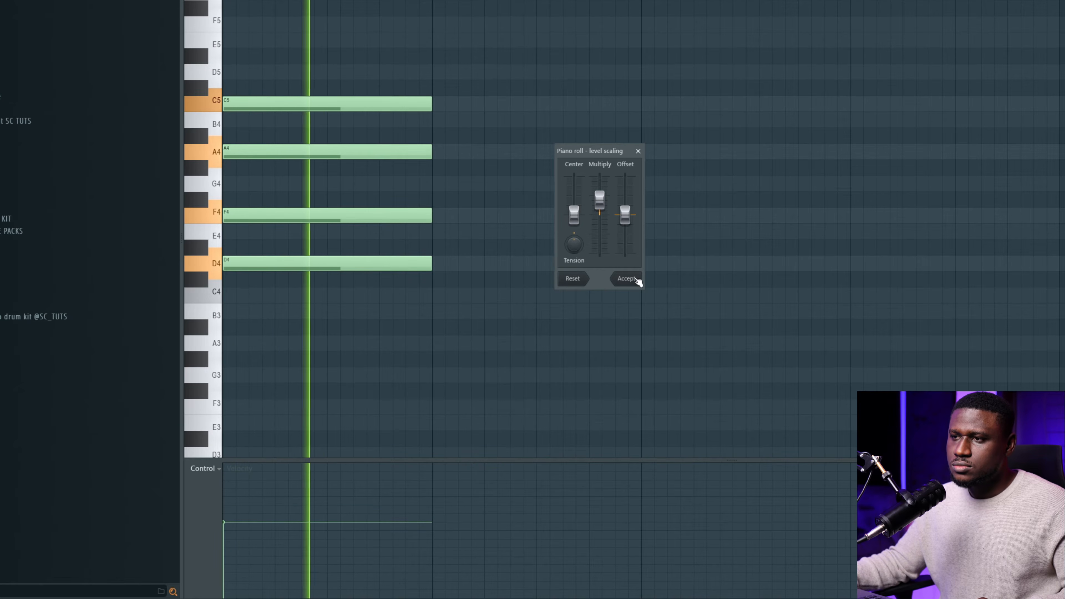
left_click(626, 279)
key("space")
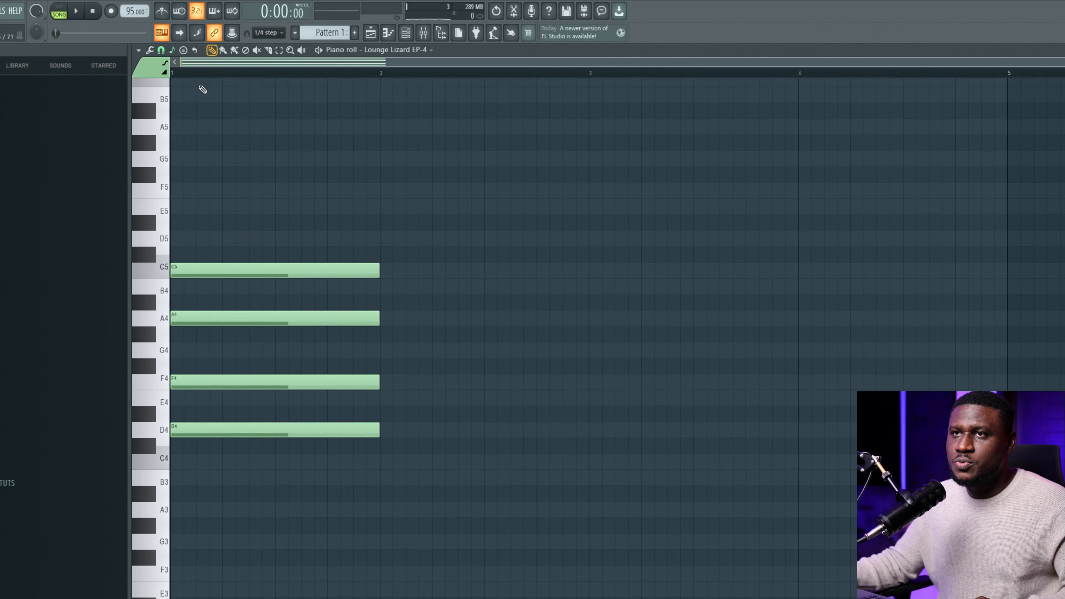
Set the stamp tool to the Advanced 7 chord type.
left_click(185, 52)
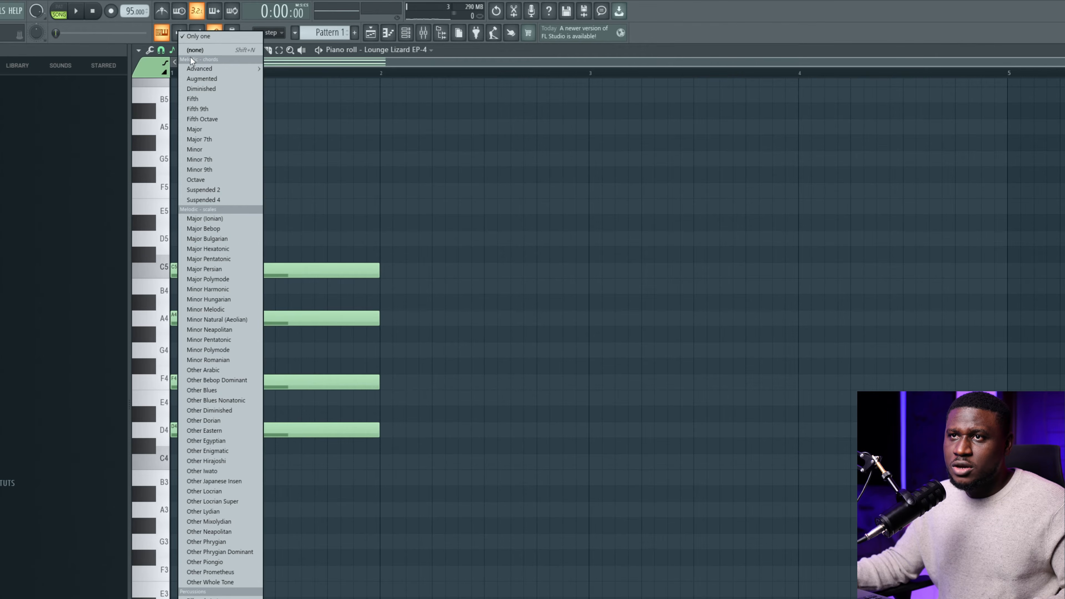
mouse_move(198, 70)
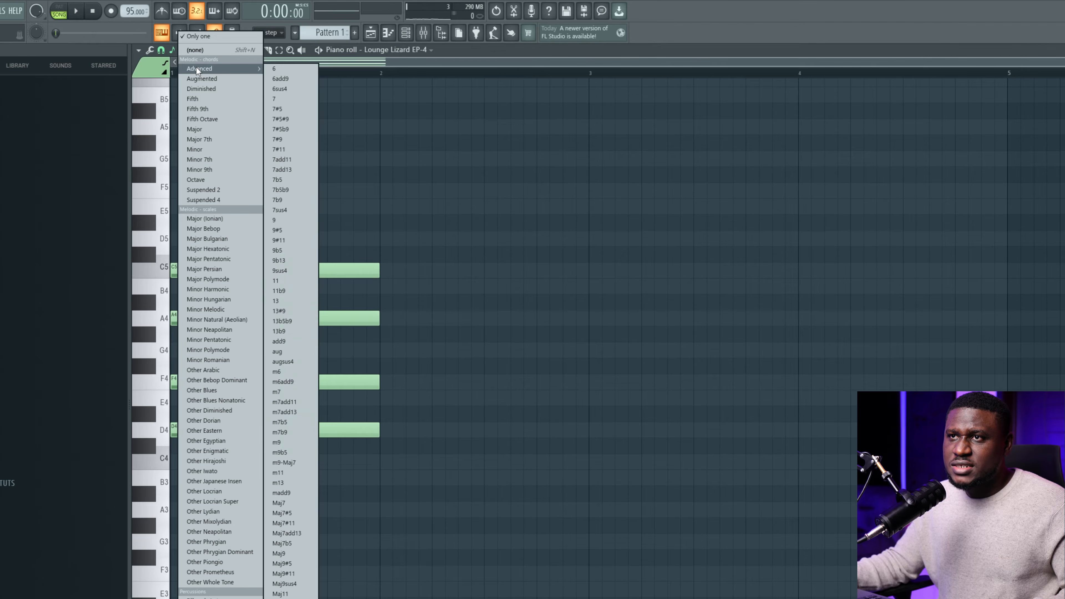
left_click(295, 99)
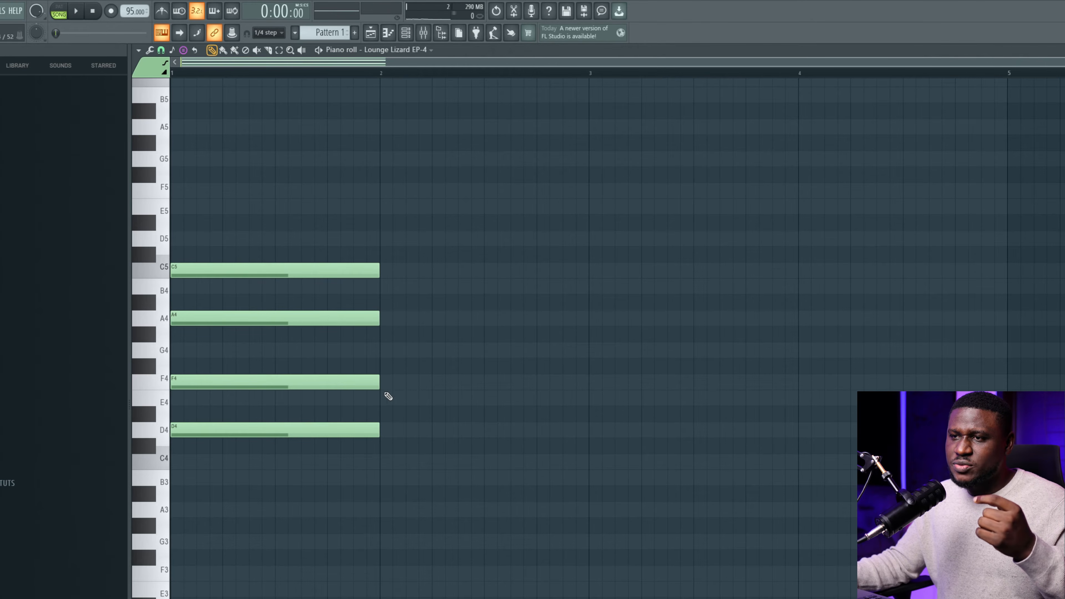
Stamp an E7 chord on E4 in bar 2 and play back the two-chord progression.
left_click(384, 402)
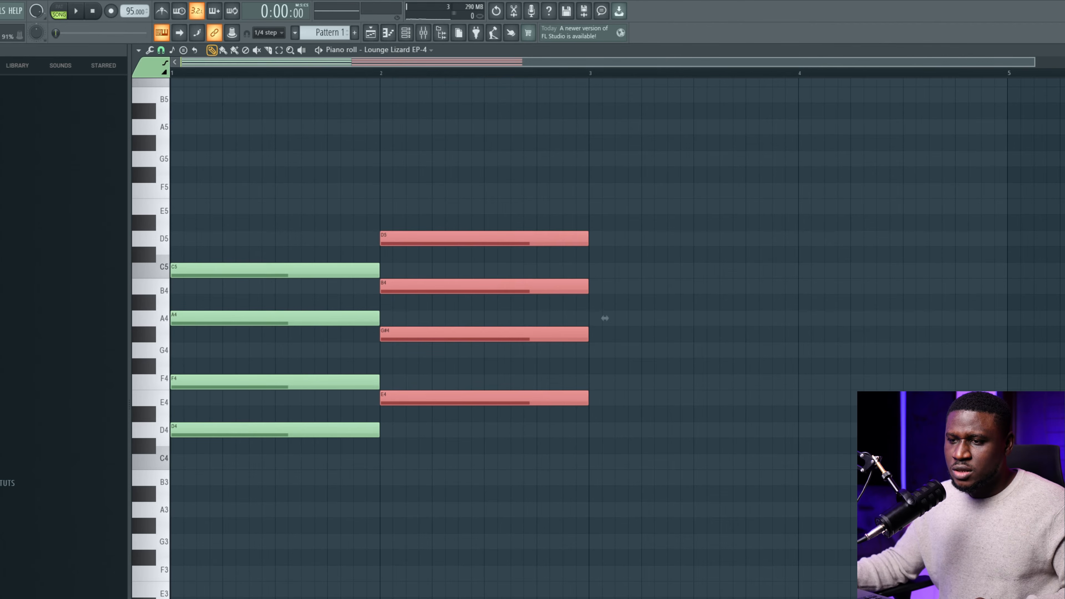
key("space")
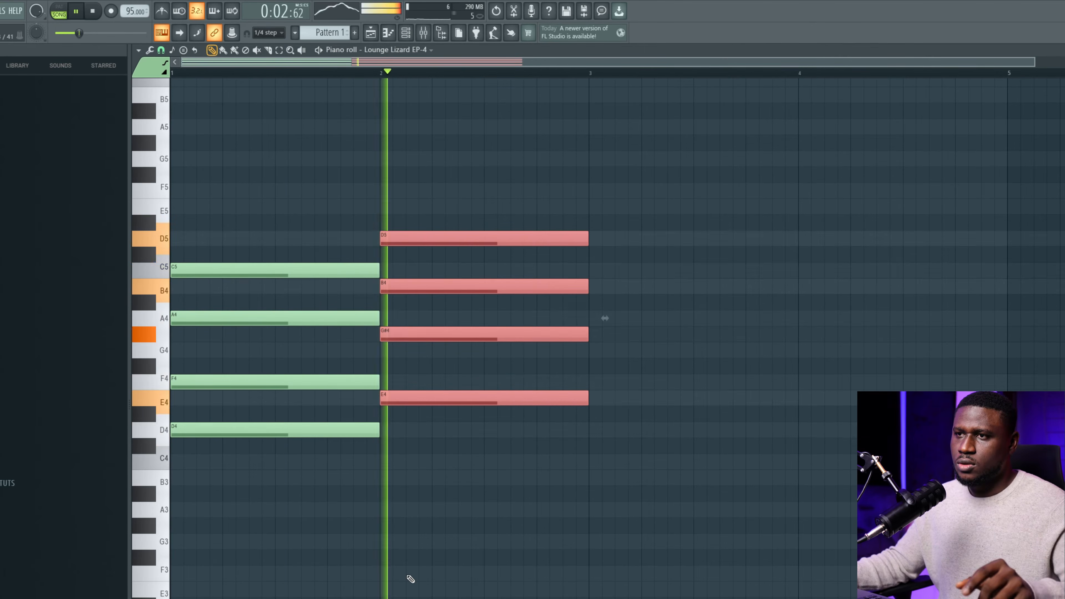
key("space")
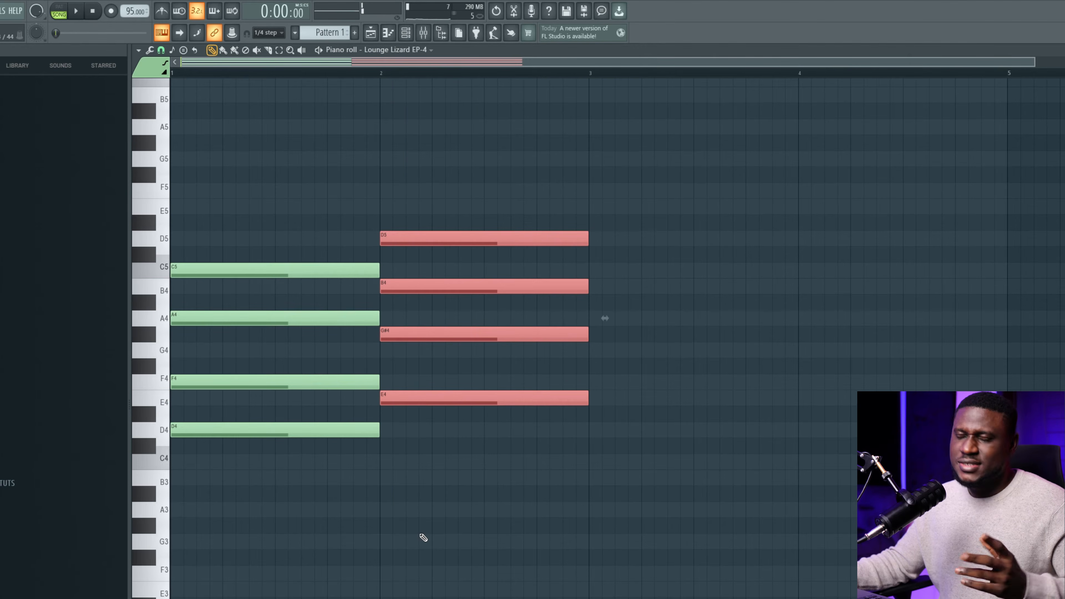
key("space")
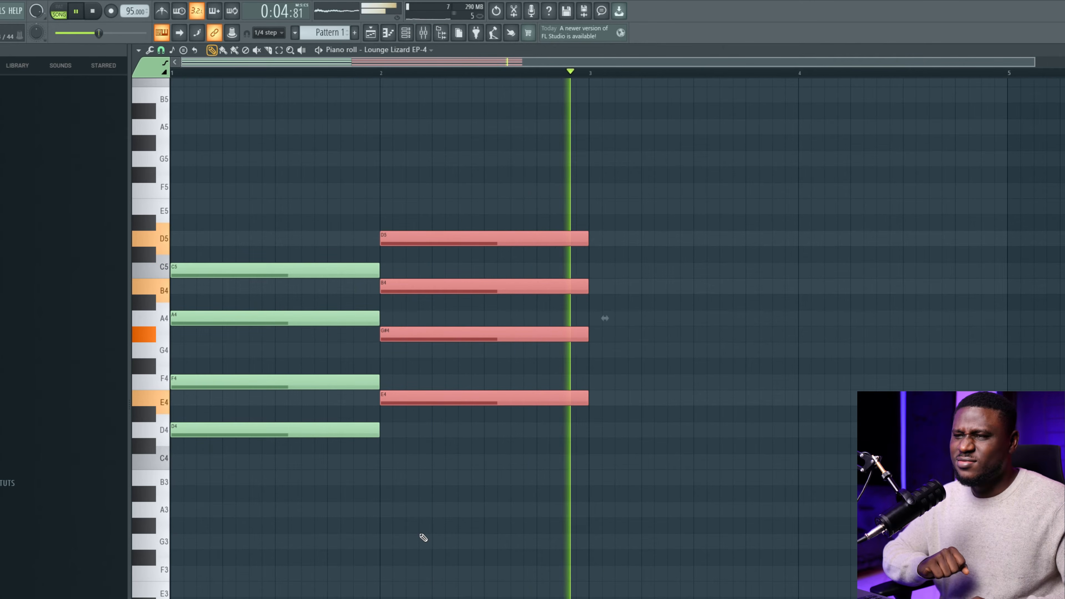
Duplicate the four-note E7 chord from bar 2 into bar 3 with Ctrl+B.
key("space")
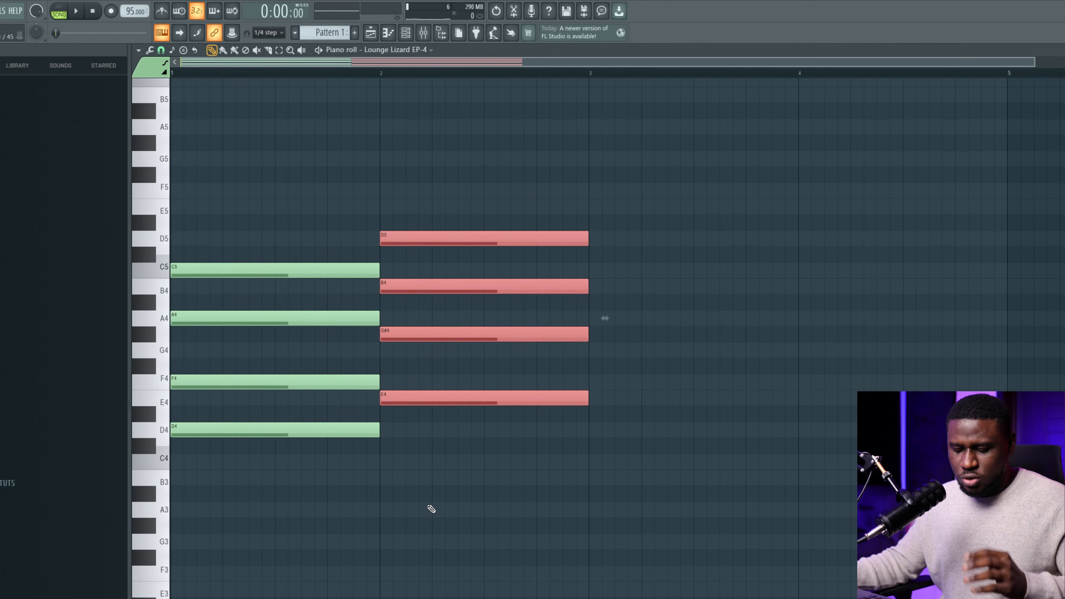
key("ctrl+b")
left_click_drag(445, 170, 436, 481)
key("ctrl+d")
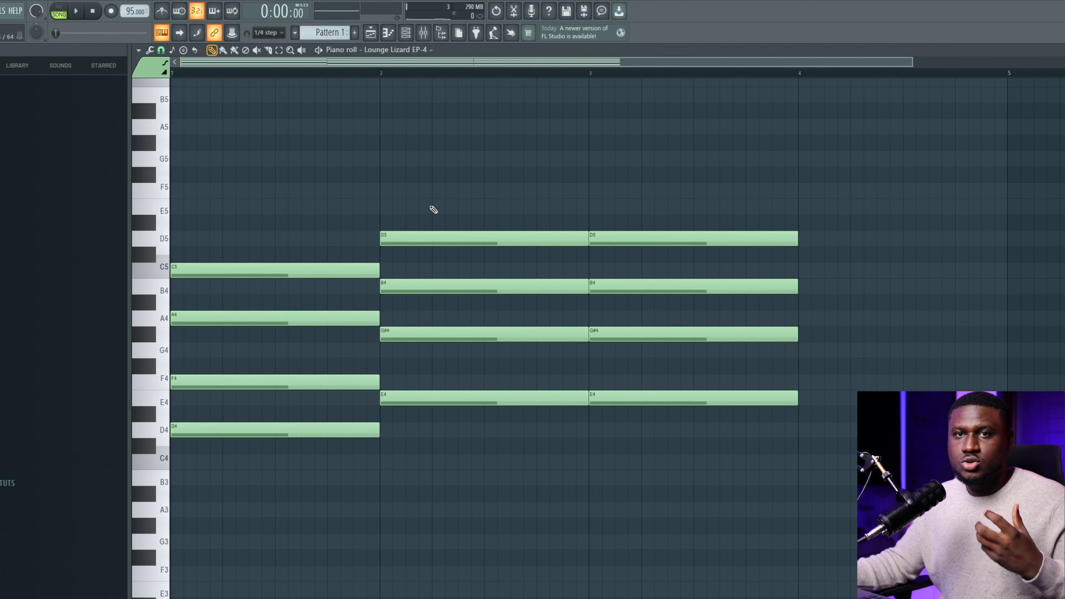
left_click_drag(430, 206, 452, 481)
key("ctrl+d")
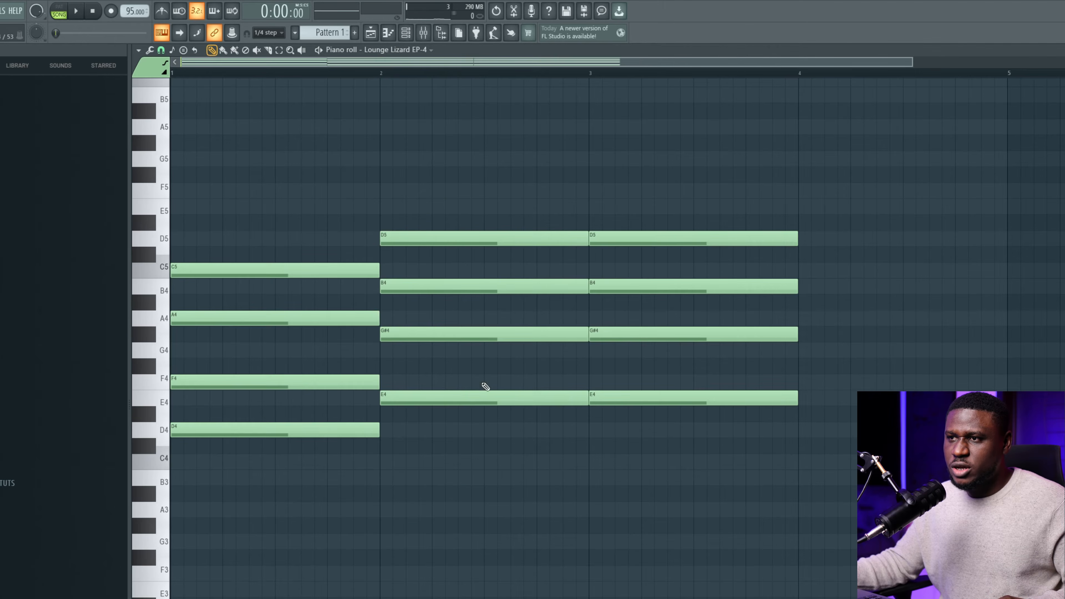
left_click(499, 338)
mouse_move(662, 337)
left_mouse_down()
mouse_move(661, 361)
mouse_move(658, 333)
left_mouse_up()
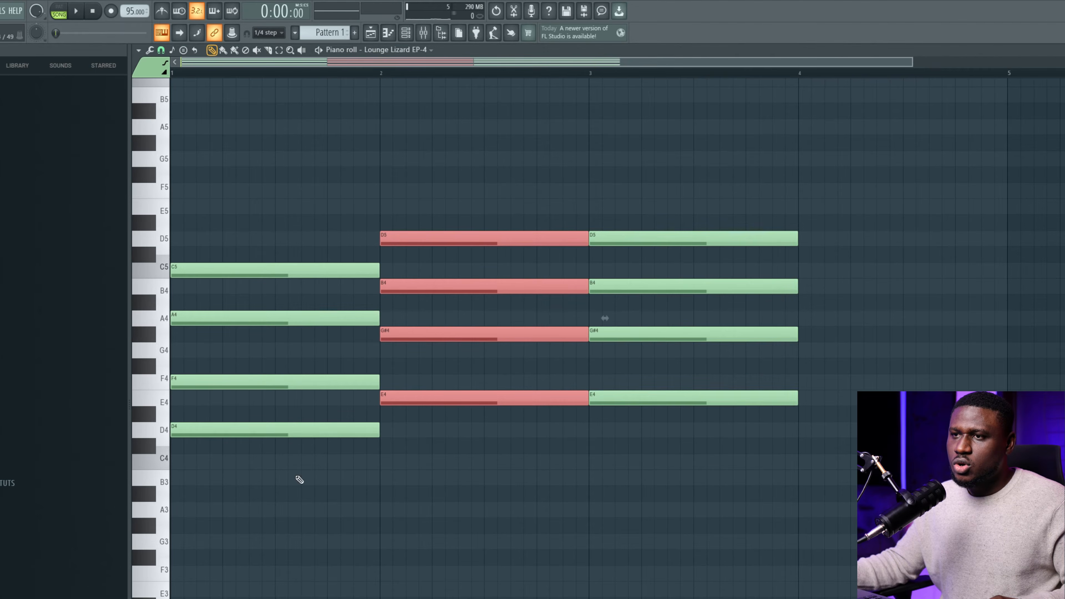
key("ctrl+d")
left_click_drag(497, 180, 492, 480)
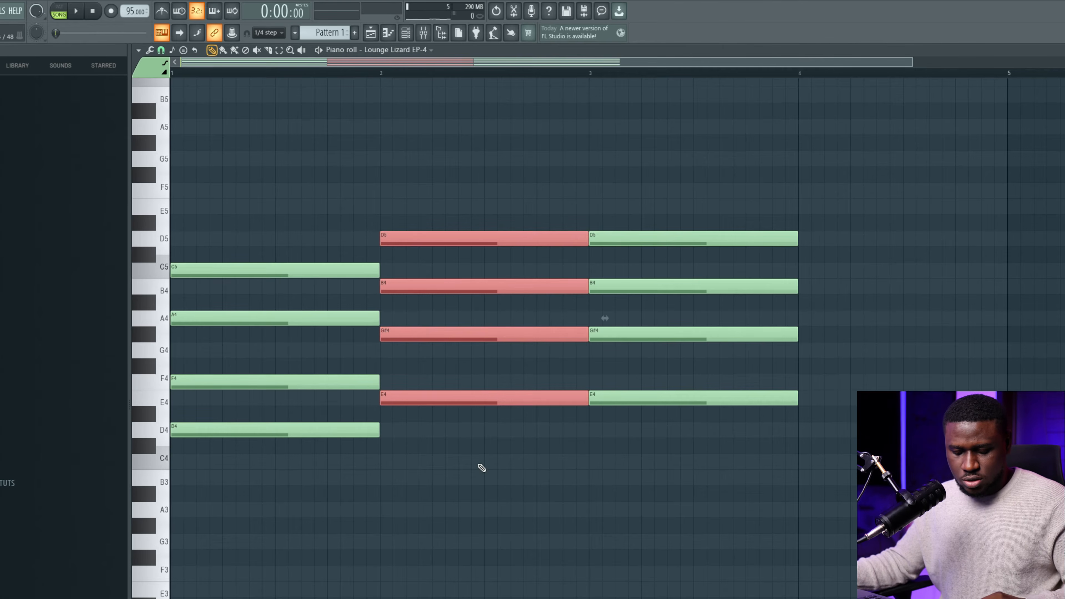
key("ctrl+d")
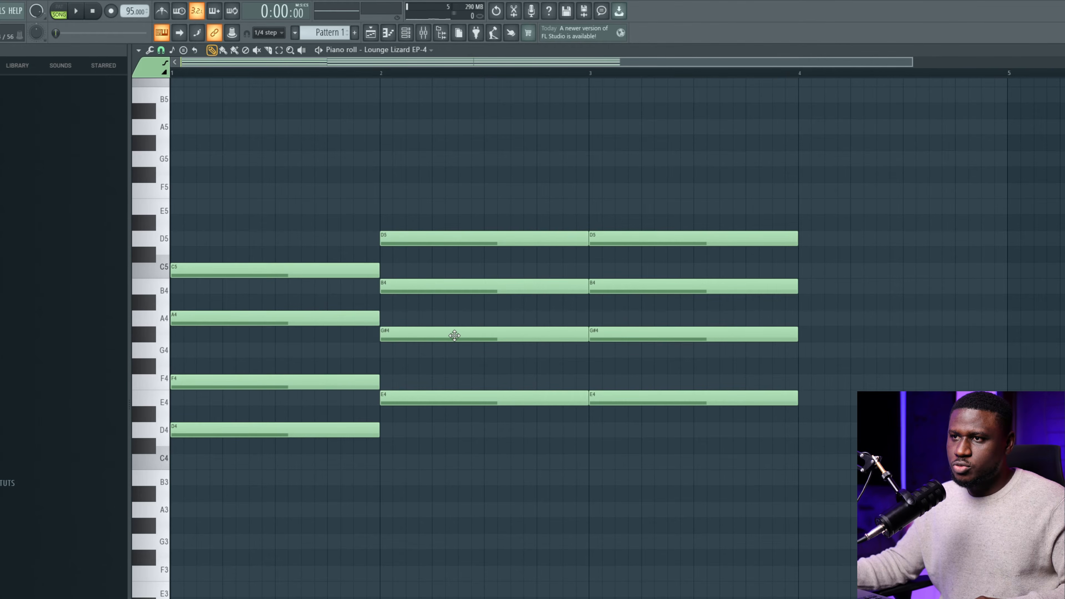
Move the bar-2 B4 note up a semitone to C5 and play the progression.
left_click(455, 289)
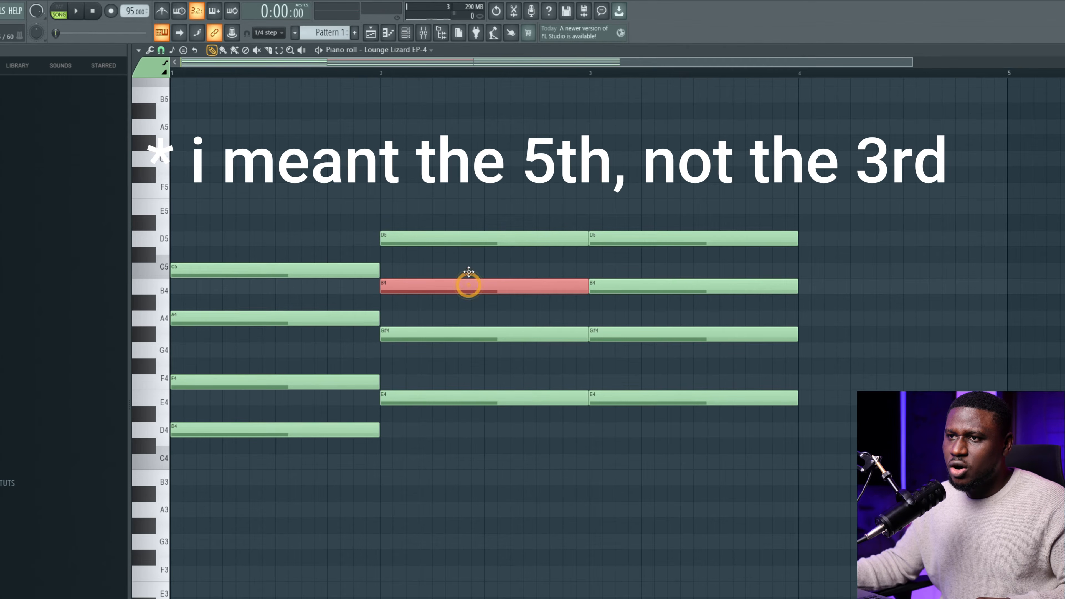
left_click_drag(469, 285, 469, 268)
key("space")
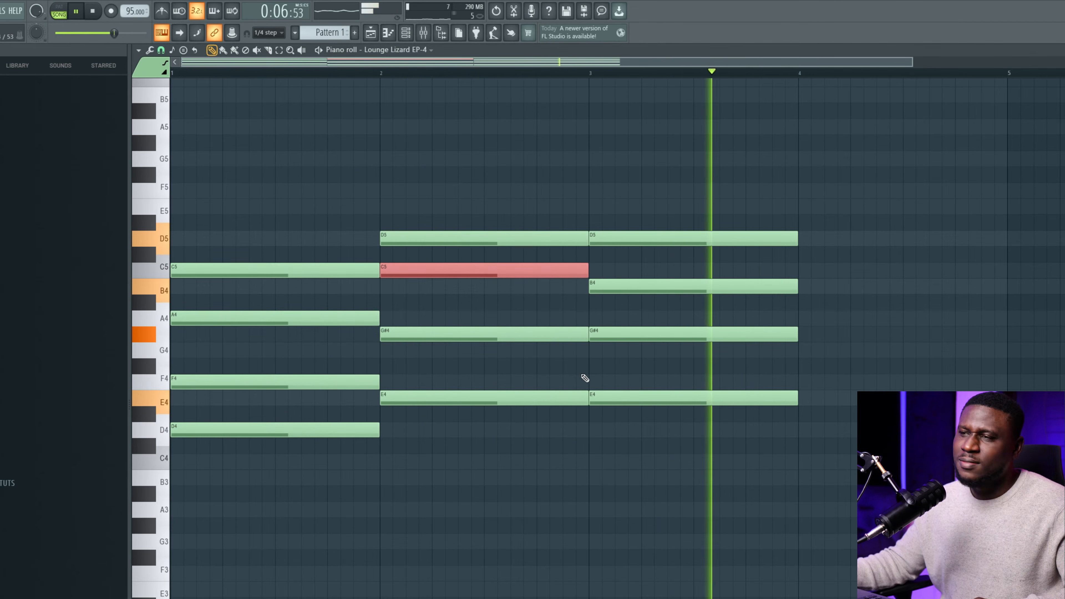
key("space")
scroll(650, 224, "down", 2)
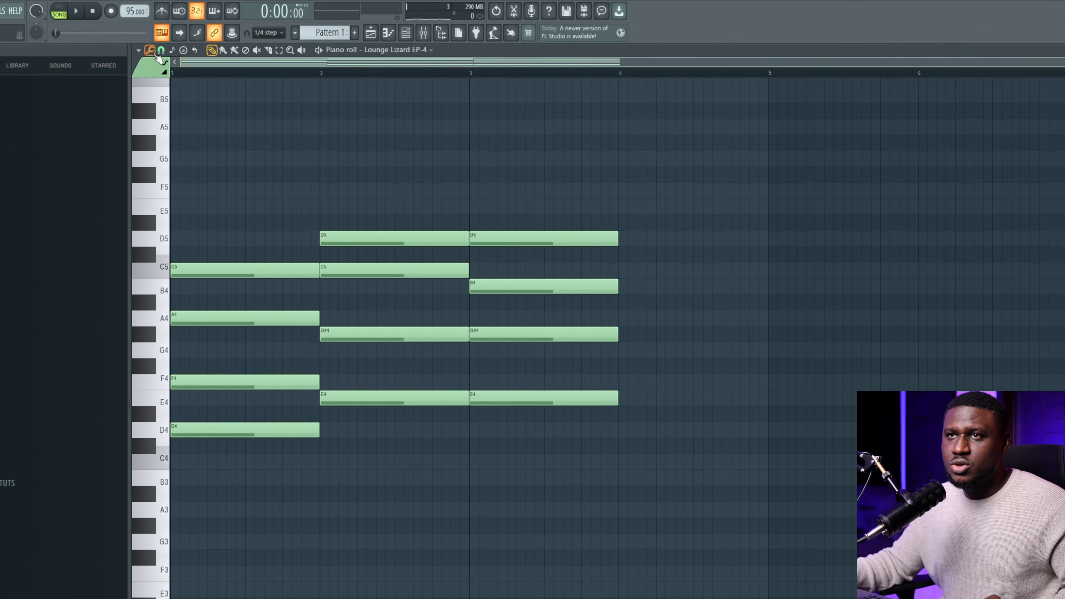
Stamp an E minor 7 (m7) chord rooted on E4 in bar 4.
left_click(185, 52)
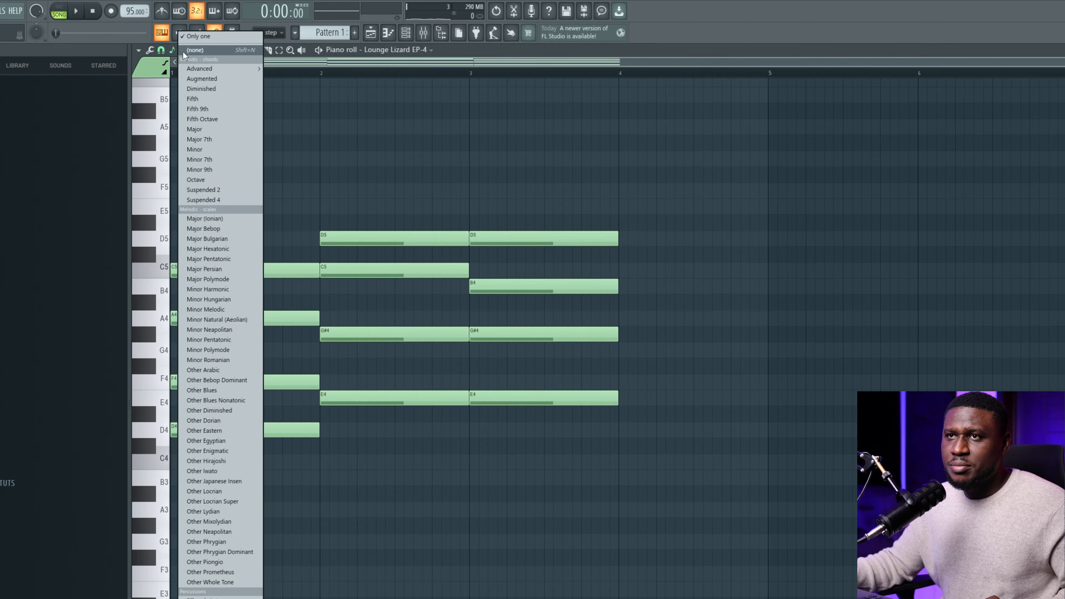
mouse_move(201, 70)
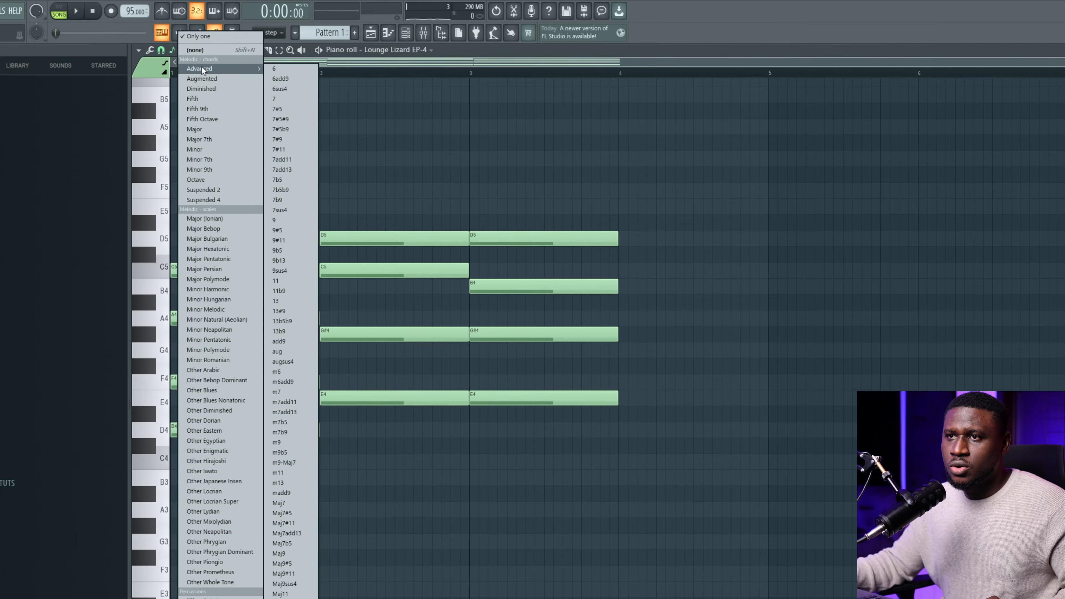
left_click(286, 98)
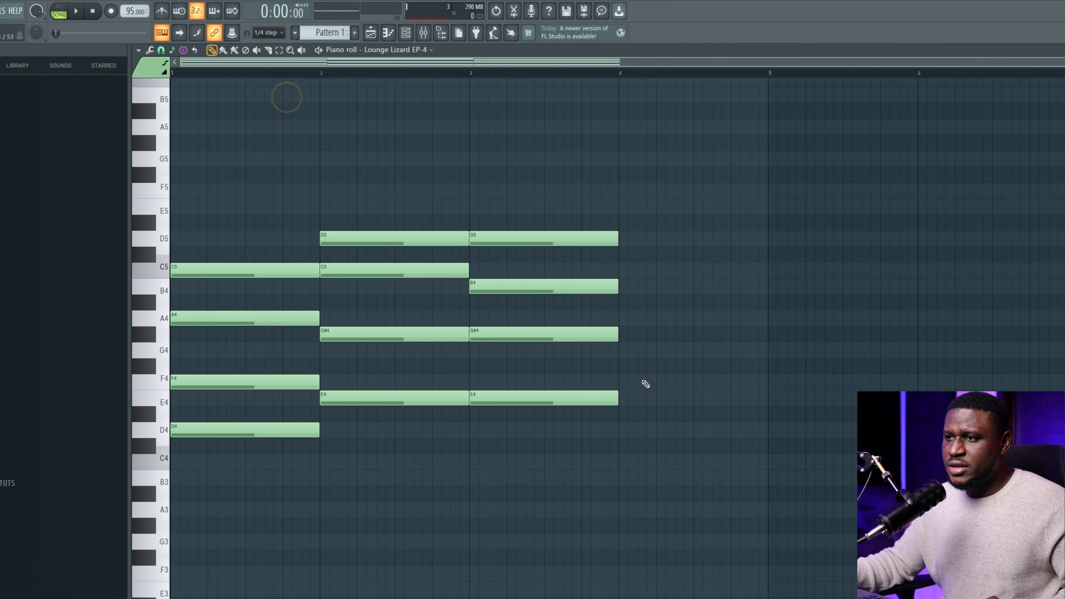
left_click(624, 403)
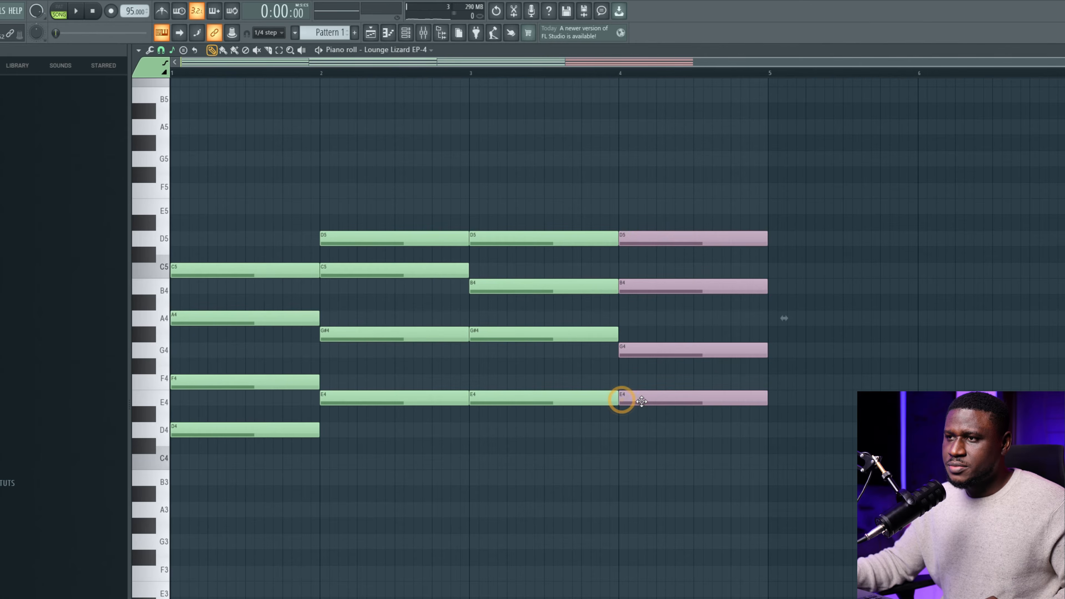
key("space")
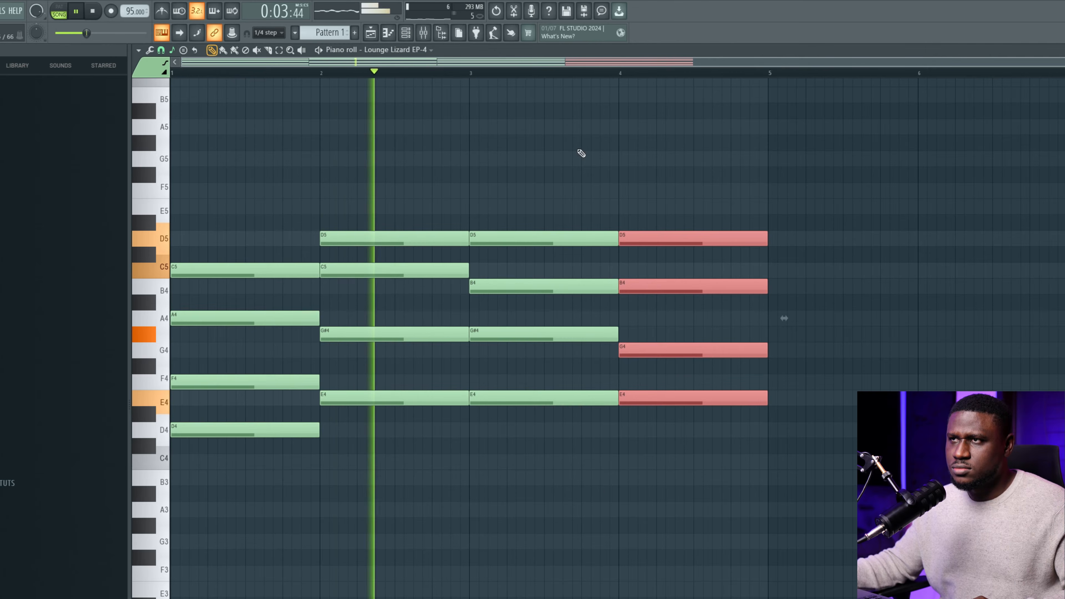
left_click(409, 34)
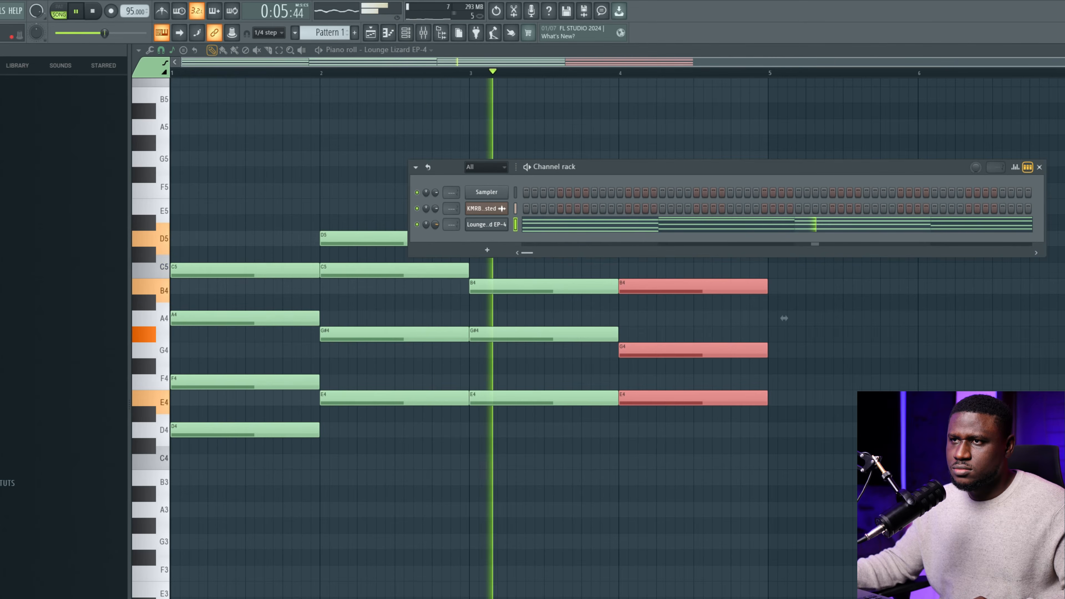
left_click(394, 201)
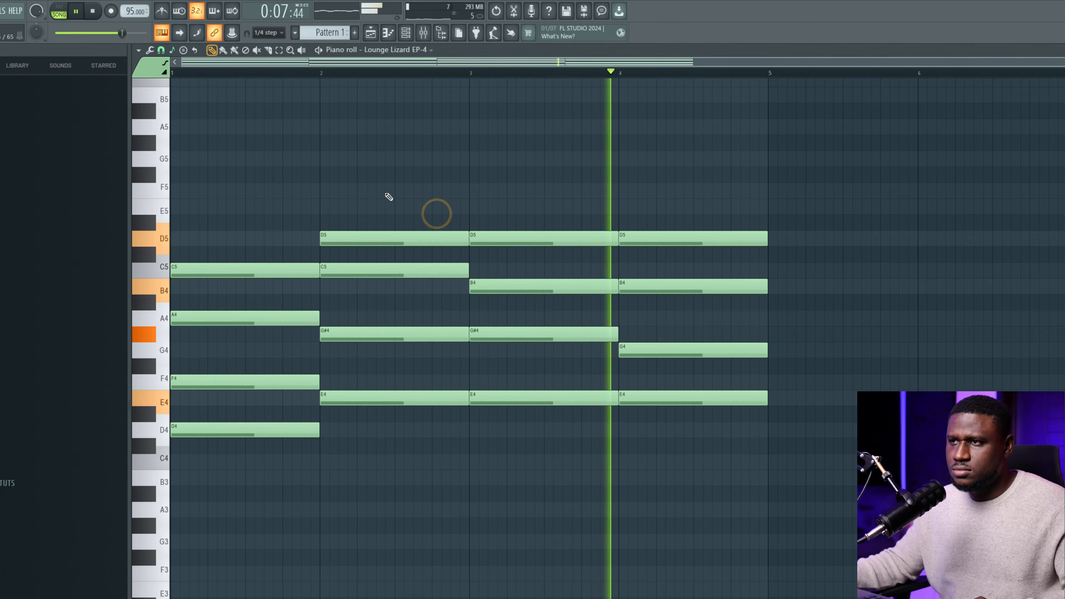
key("space")
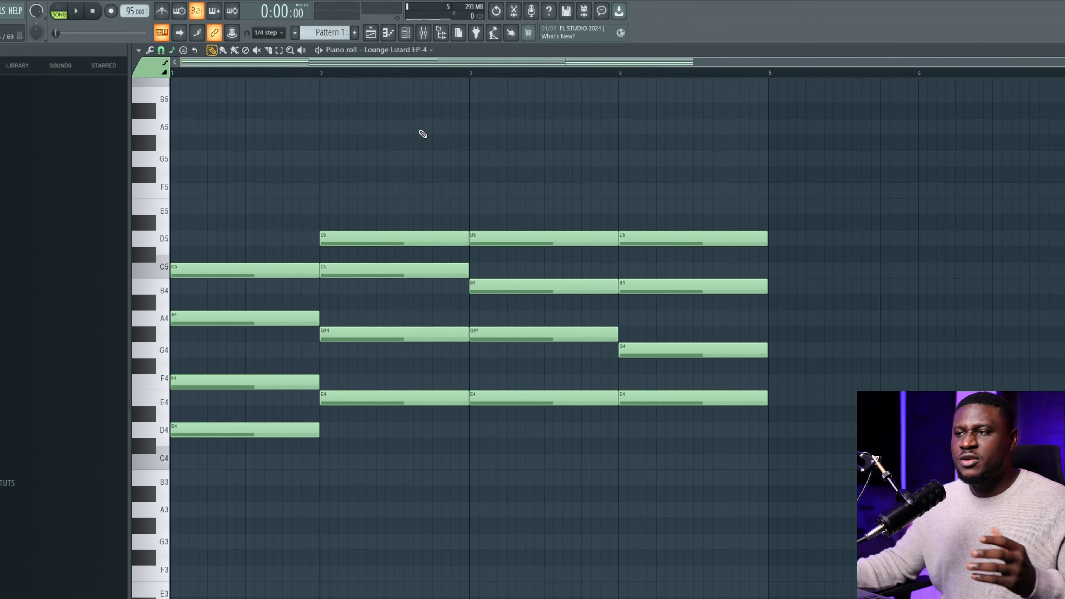
left_click_drag(671, 151, 721, 438)
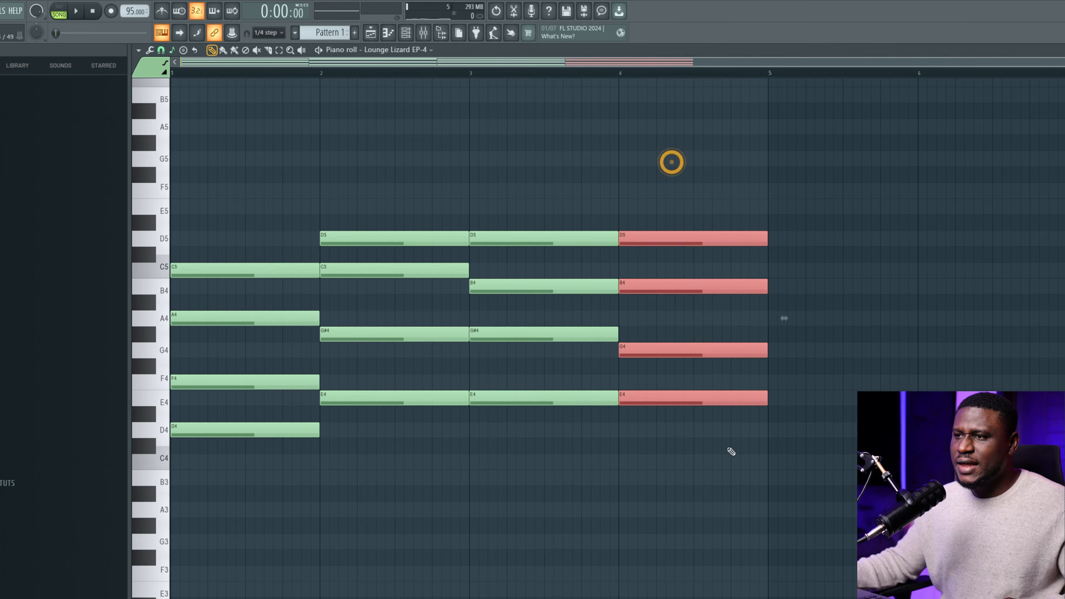
key("Up")
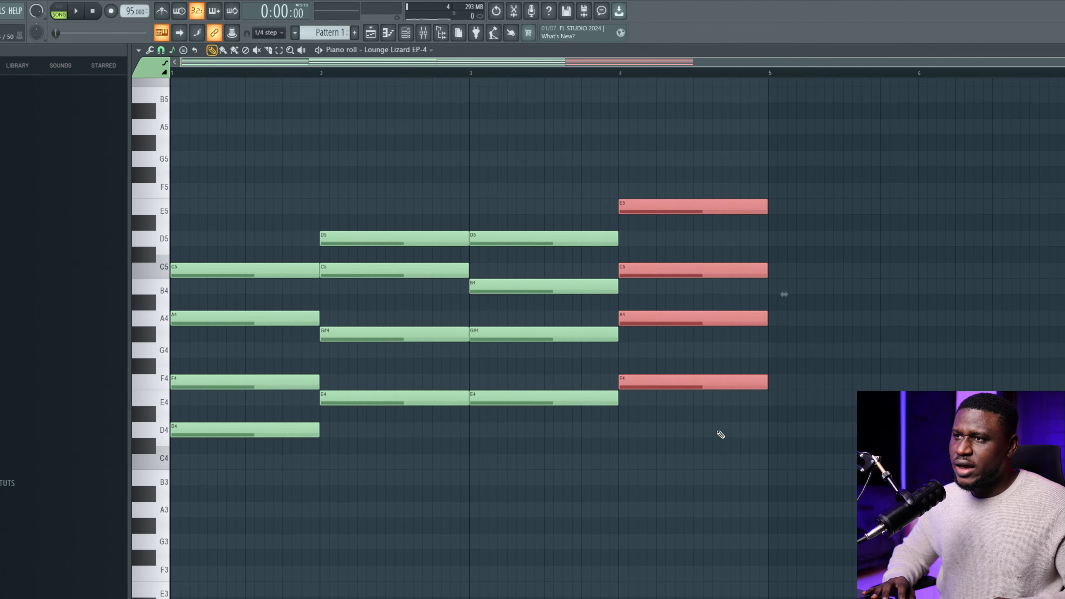
key("space")
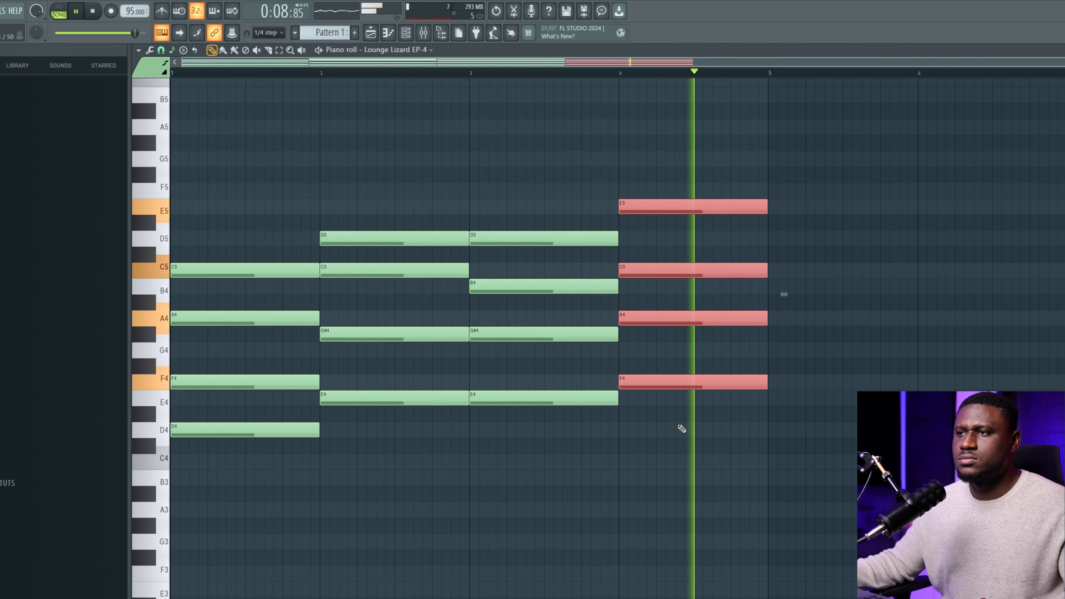
key("space")
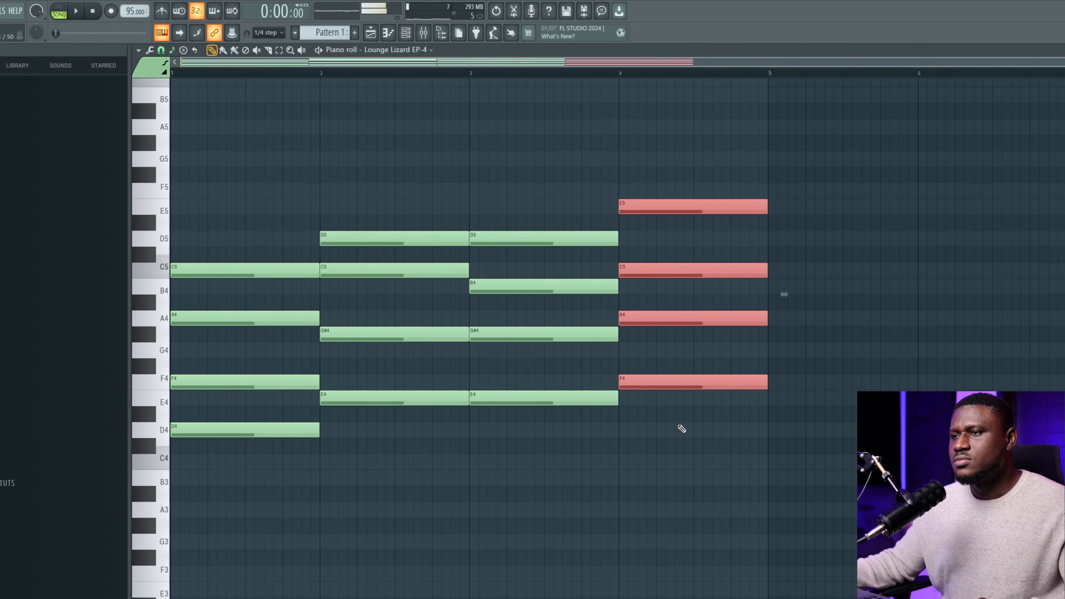
key("shift+Up")
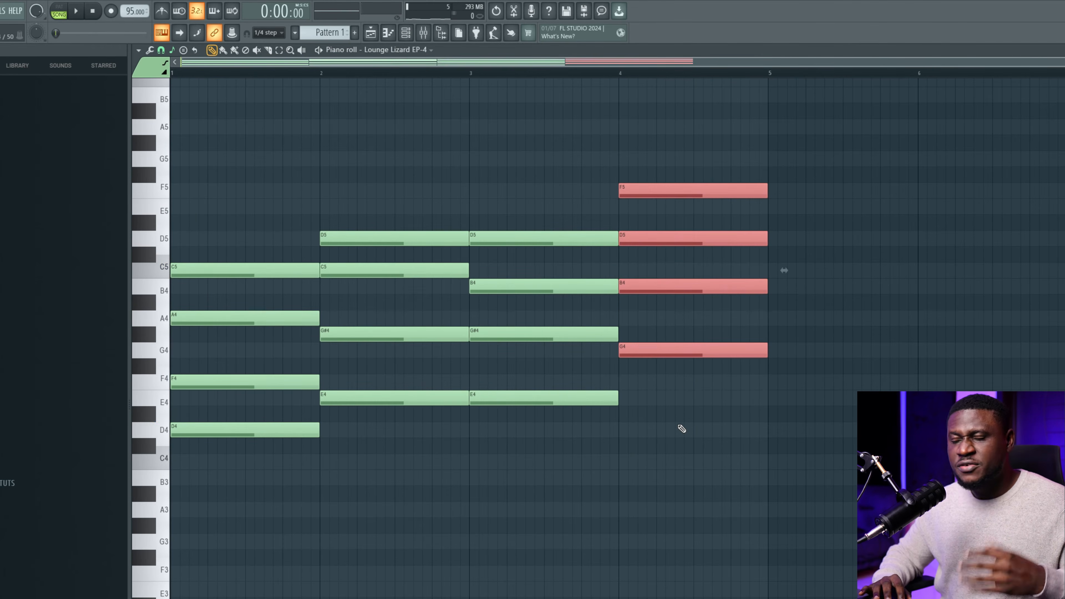
key("shift+Down")
key("shift+Down")
key("shift+Down")
key("shift+Down")
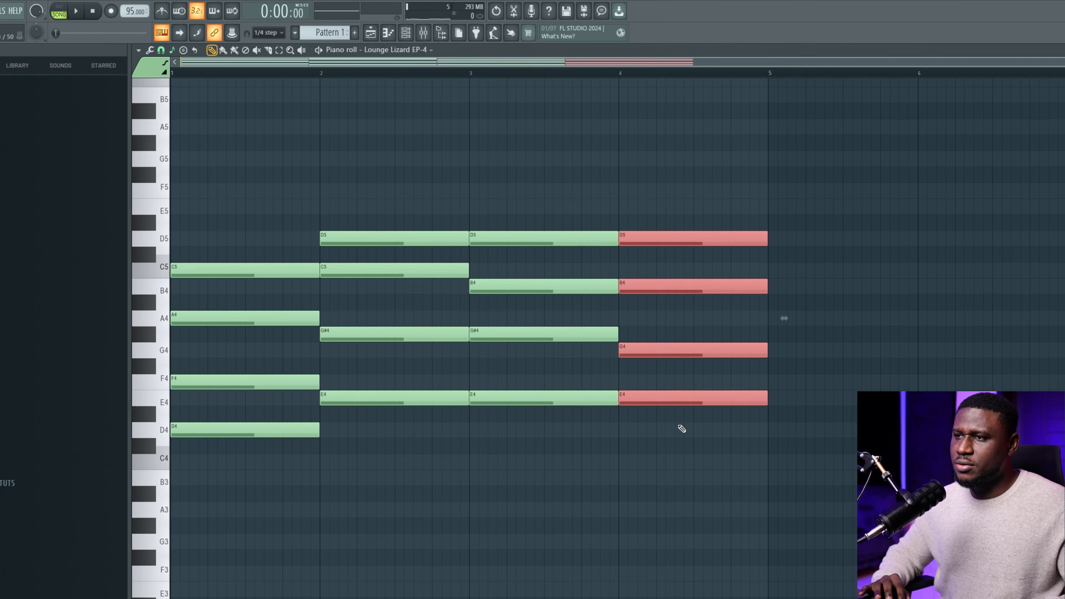
key("space")
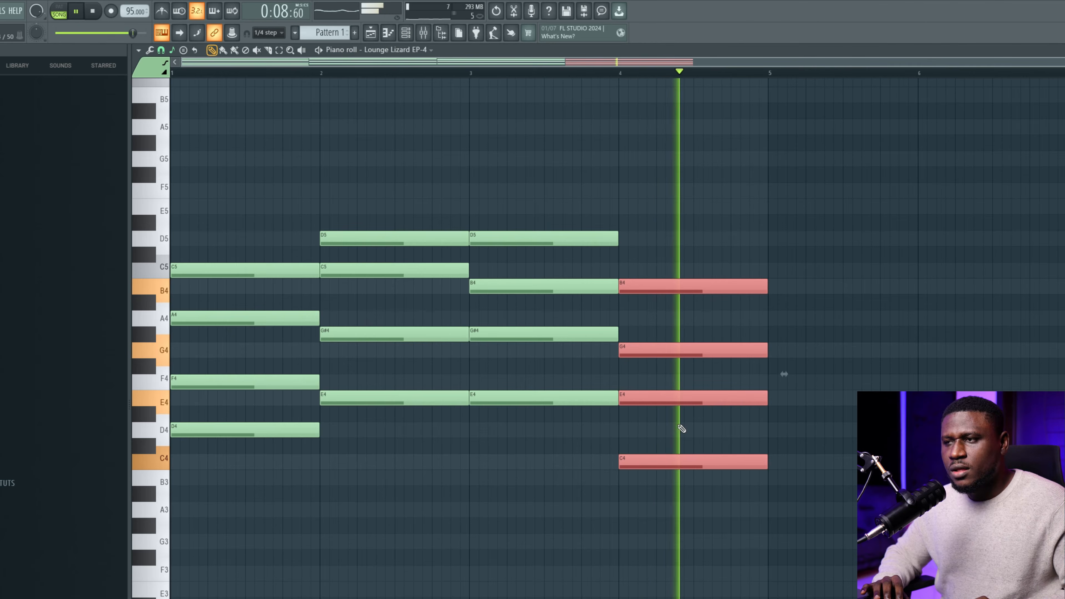
key("space")
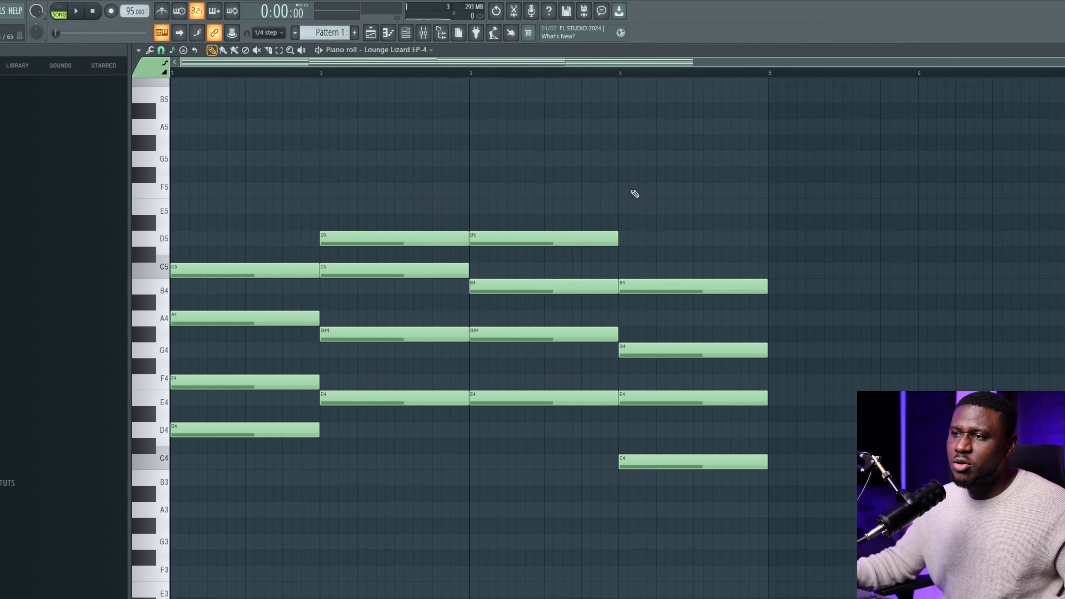
left_click_drag(661, 213, 708, 482)
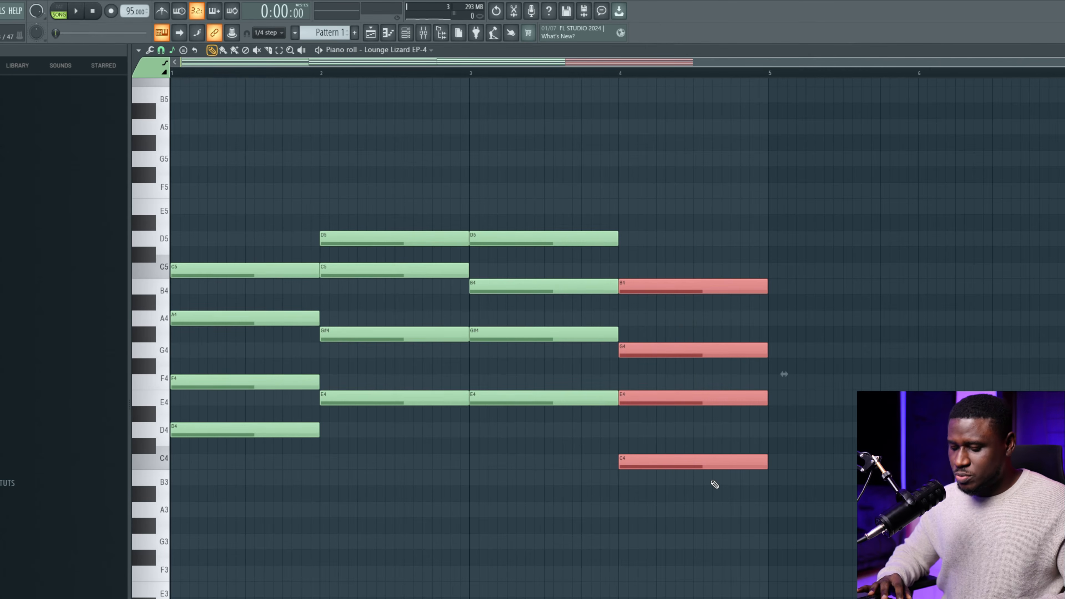
key("shift+Up")
key("shift+Up")
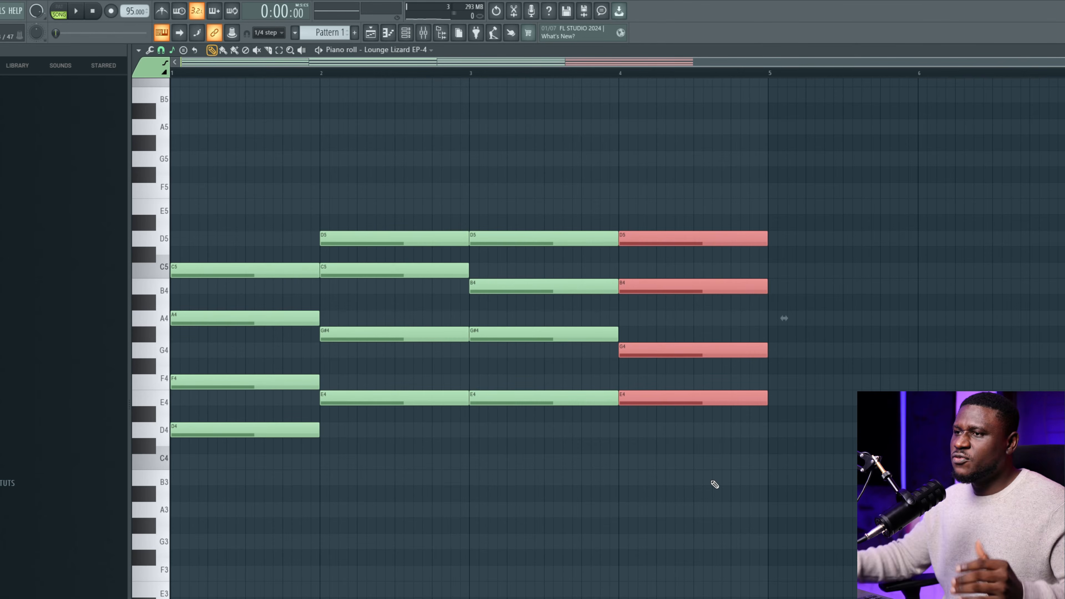
Deselect the bar-4 chord by clicking empty piano roll space.
left_click(712, 487)
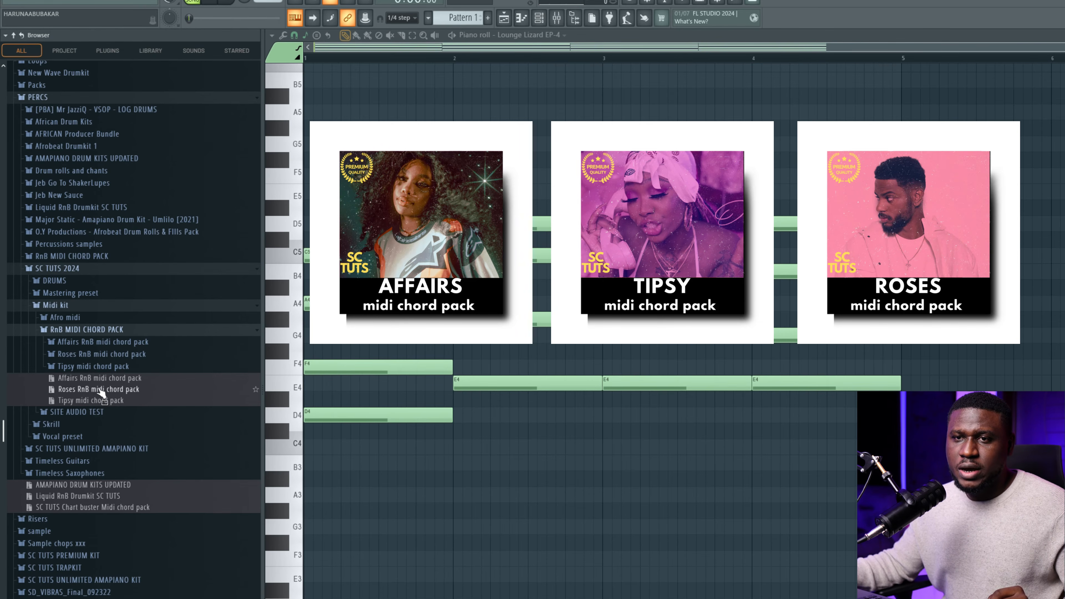
Import the Affairs RnB Key A major chord MIDI file with time signatures and play it back.
left_click(87, 344)
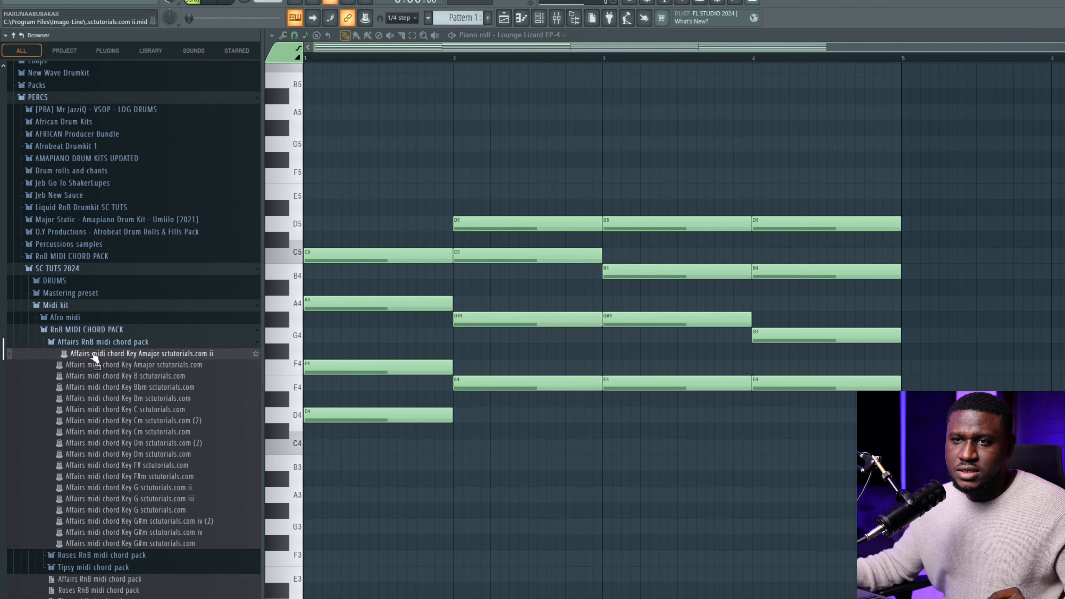
left_click_drag(94, 357, 679, 459)
left_click(637, 409)
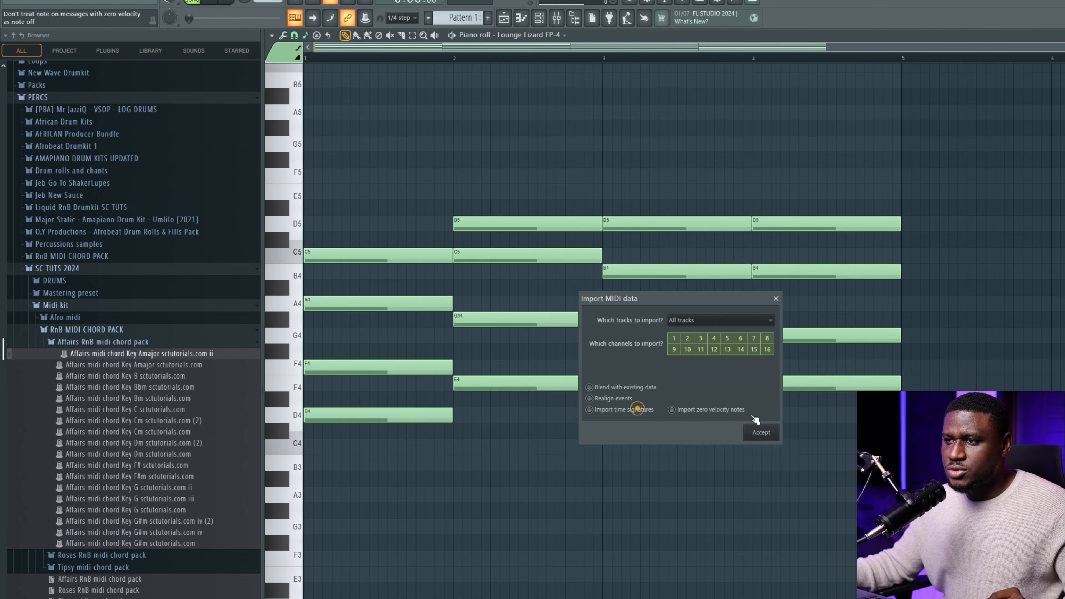
left_click(761, 432)
scroll(692, 436, "up", 3)
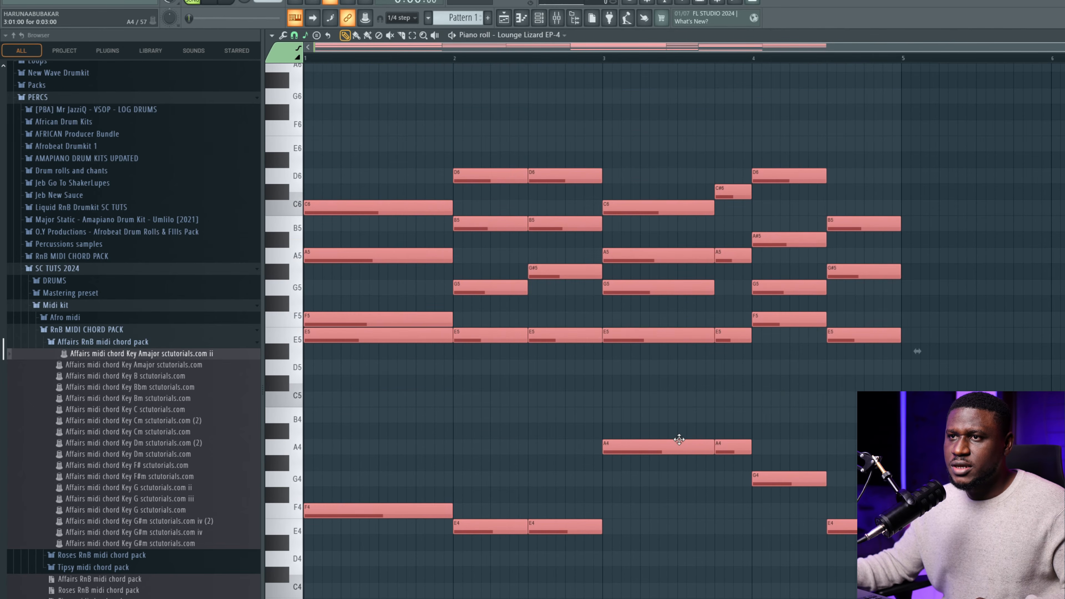
key("space")
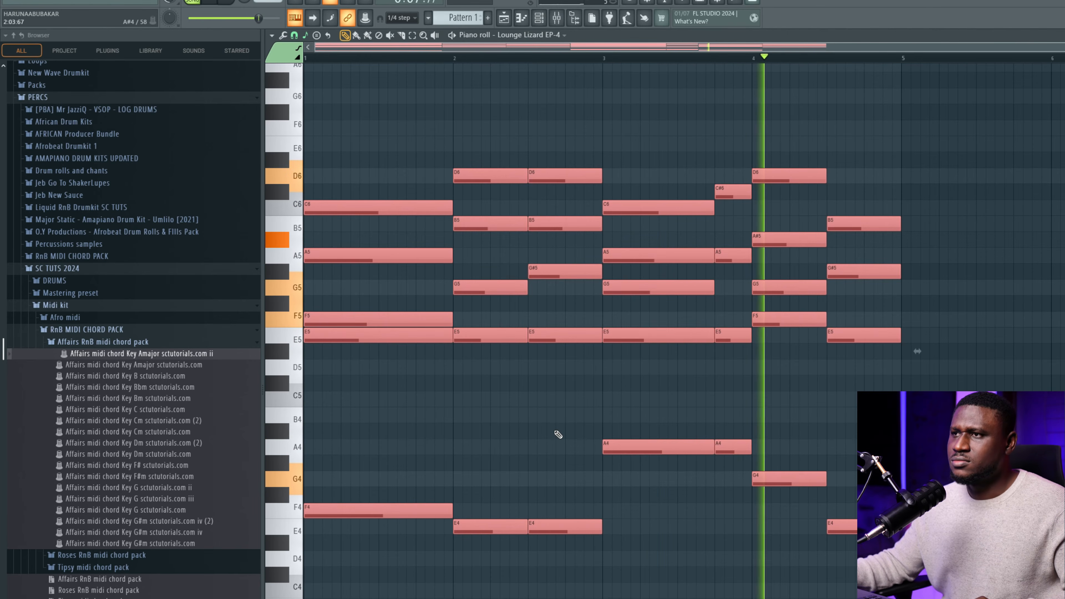
key("space")
Import the Affairs Key B chord MIDI file with time signatures and play it.
left_click_drag(114, 376, 399, 411)
left_click(628, 409)
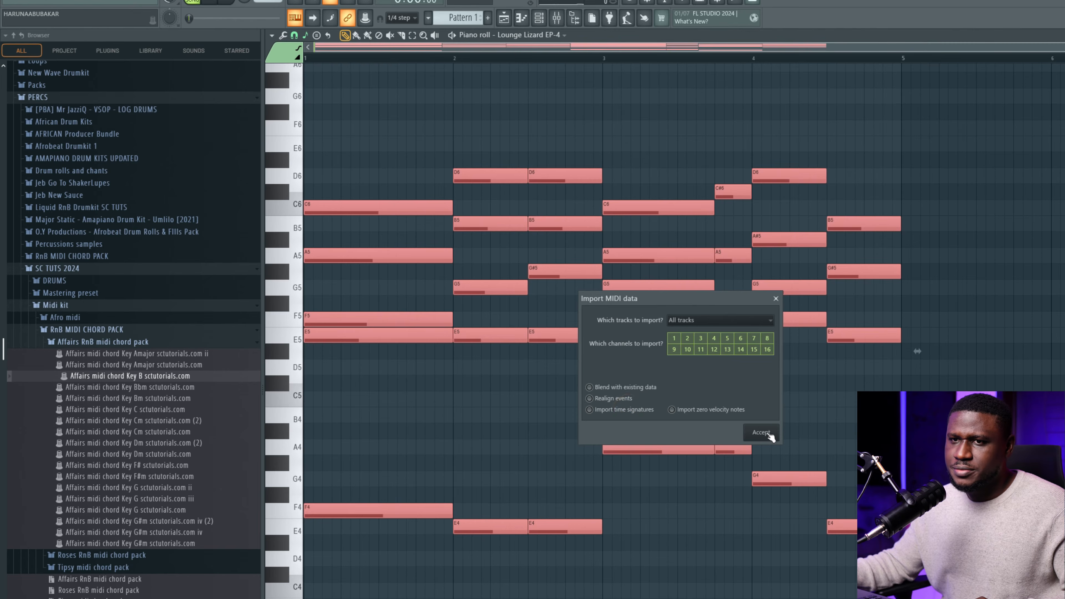
left_click(770, 437)
key("space")
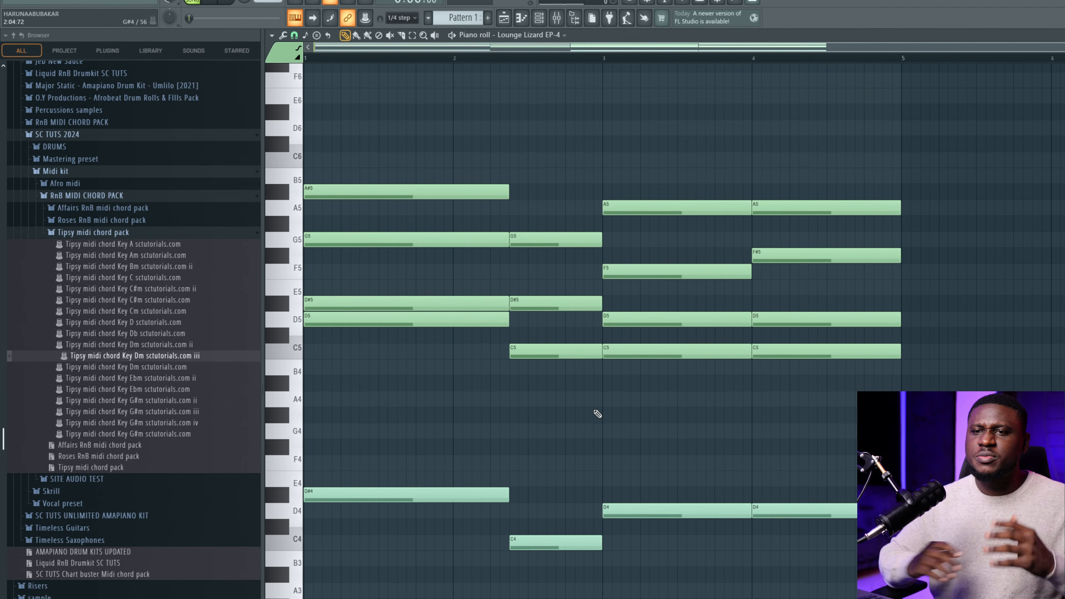
Collapse the Tipsy midi chord pack folder in the Browser.
scroll(132, 279, "down", 5)
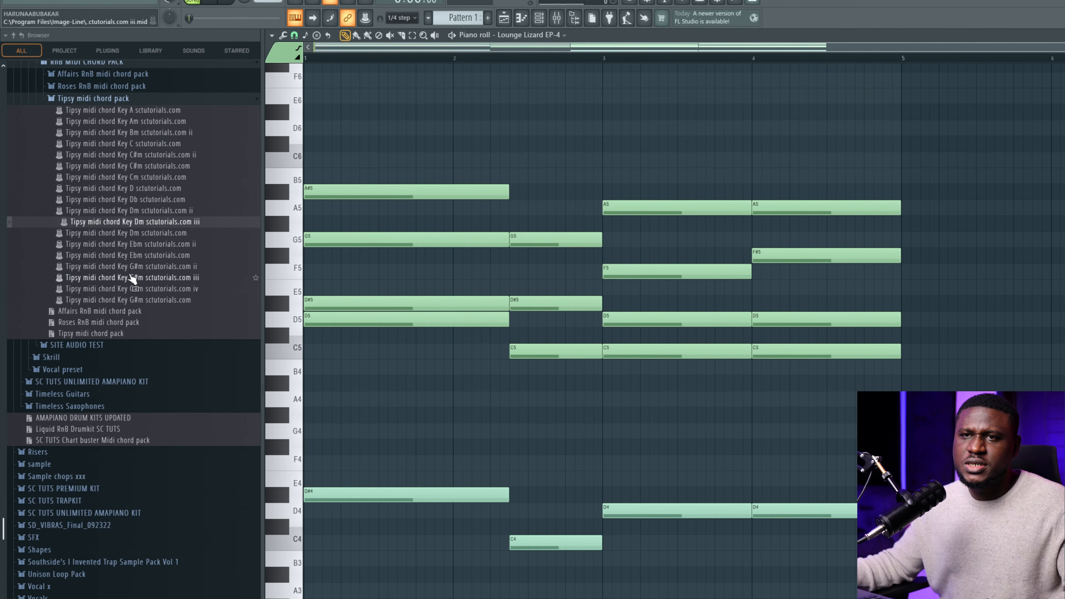
scroll(110, 246, "up", 5)
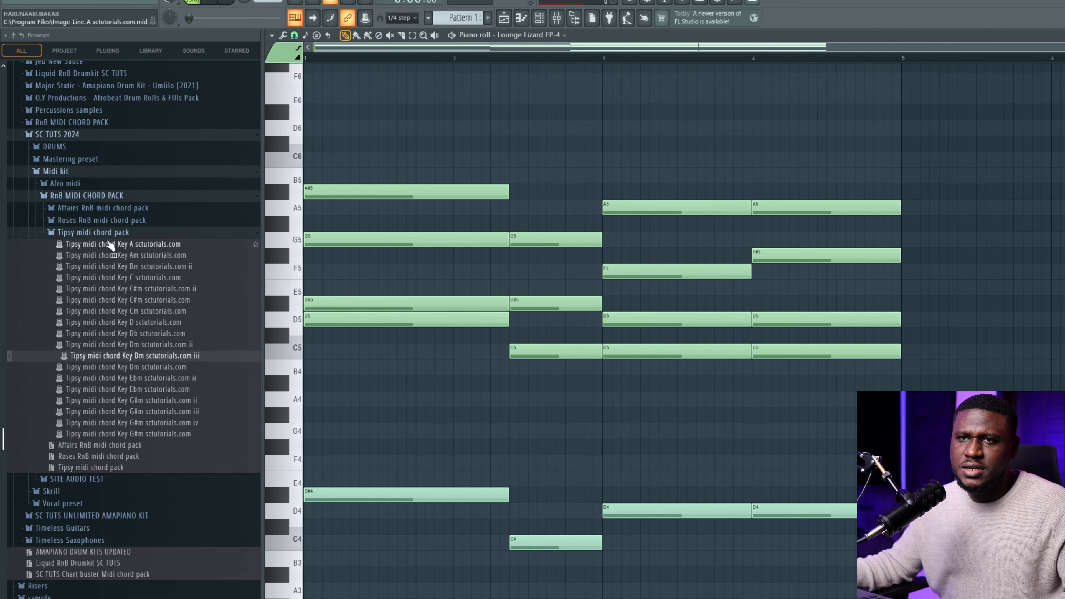
left_click(95, 234)
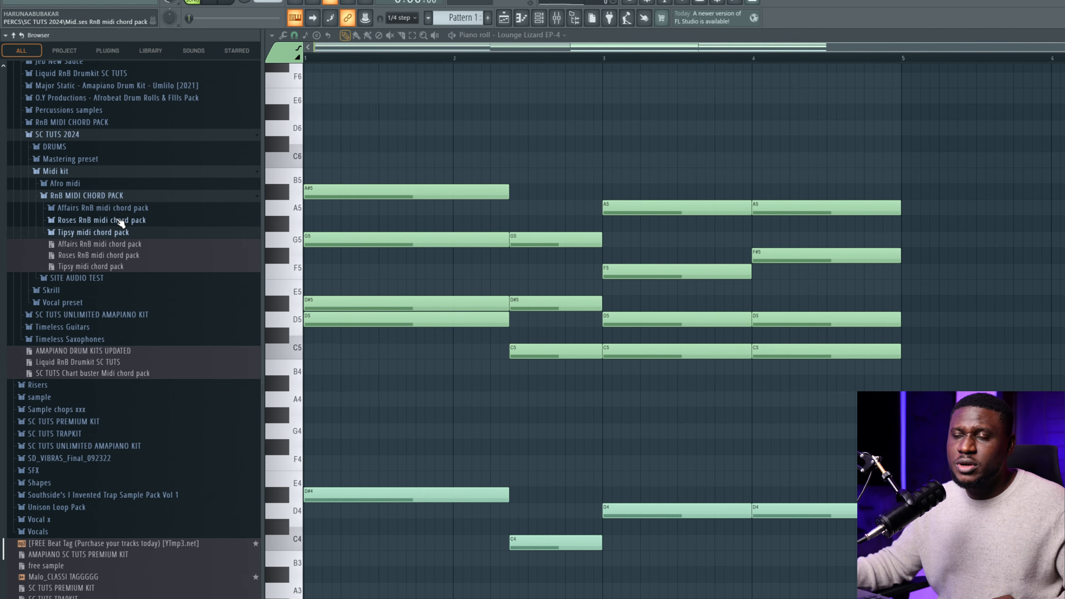
Select the five bar-1 chord notes and four short chord notes, then clear the selection.
left_click_drag(443, 140, 445, 597)
left_click_drag(568, 195, 545, 597)
right_click(570, 440)
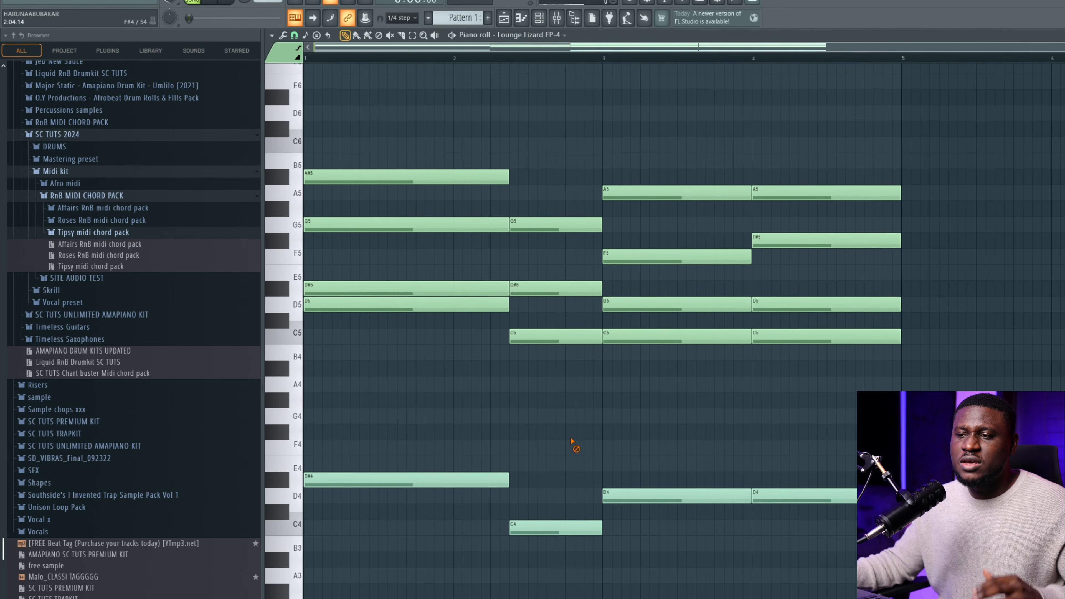